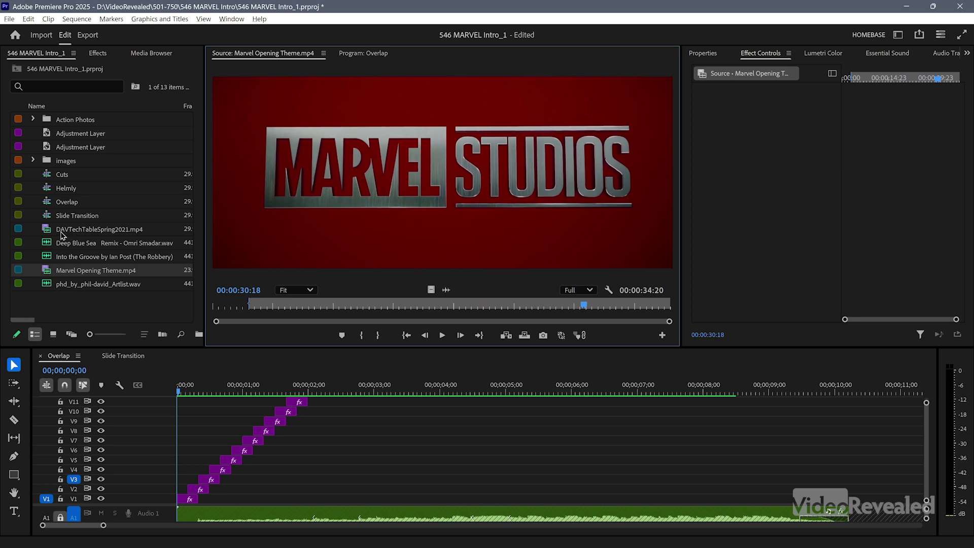
- Preview the example clip DAVTechTableSpring2021.mp4 from near its beginning
double_click(45, 231)
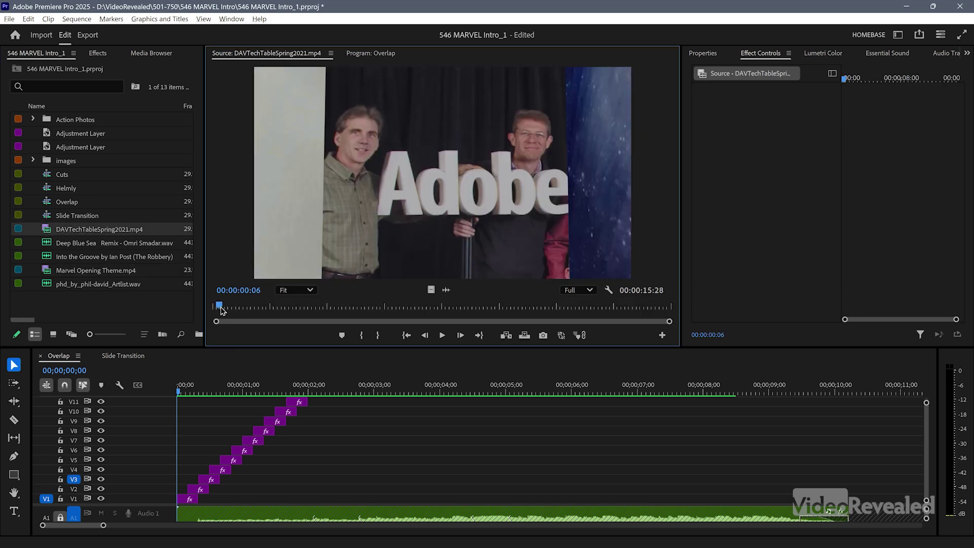
drag(226, 310, 220, 309)
key(space)
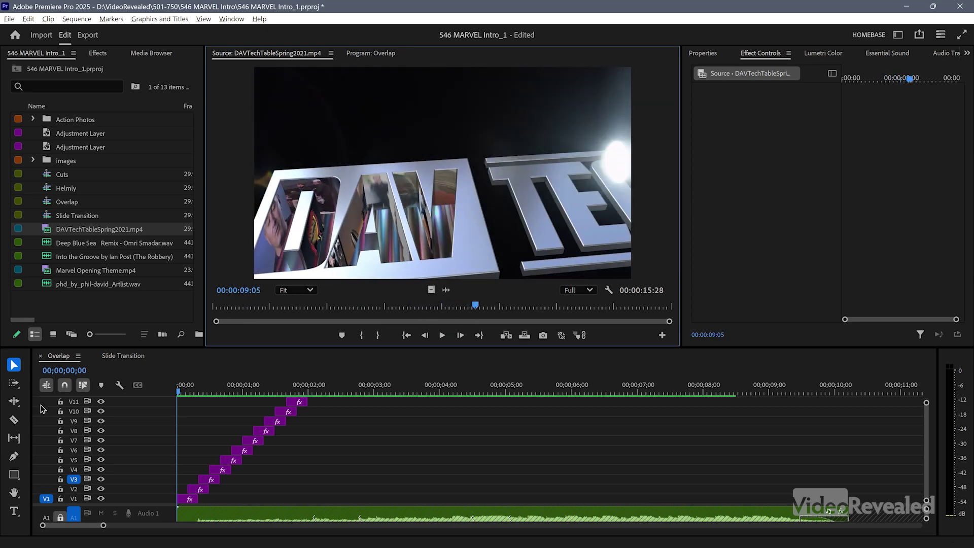
- Play the Overlap sequence from its start to review the finished photo intro
click(160, 399)
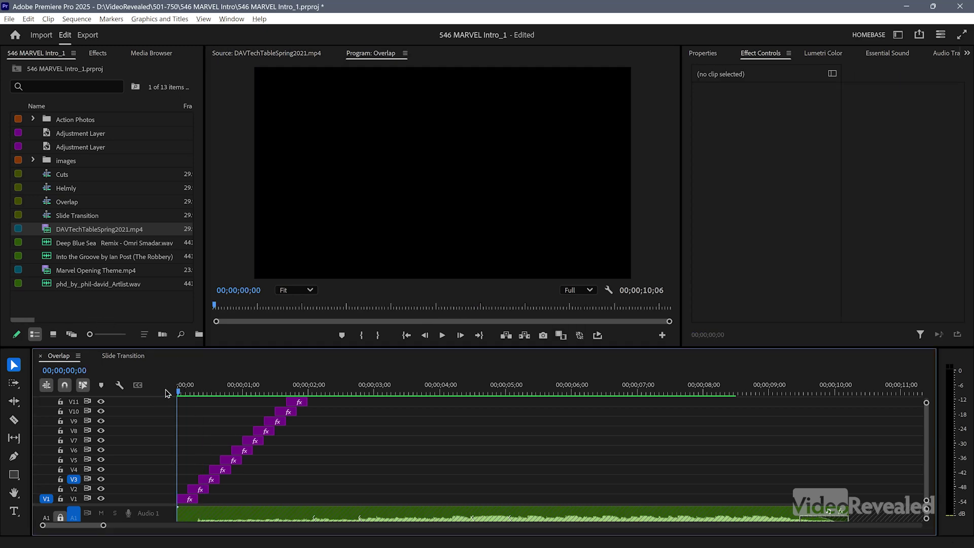
key(space)
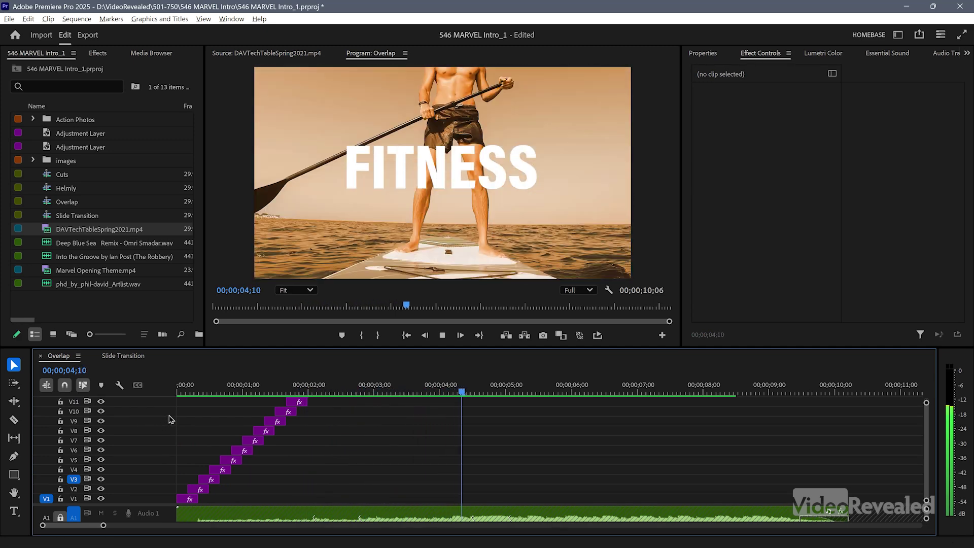
key(space)
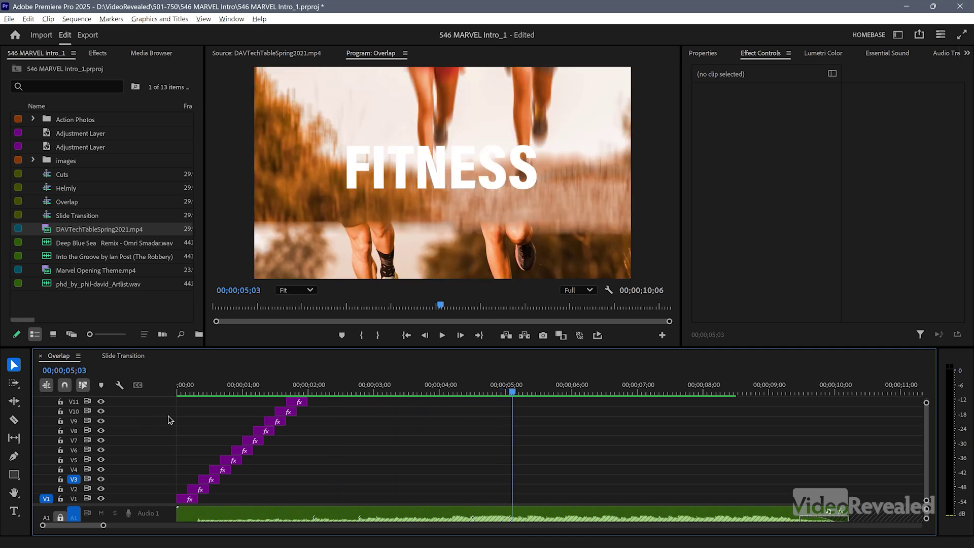
- Step through the overlapping photos under the FITNESS title frame by frame, and review the sequence up to about 8 seconds
key(Right)
key(Right)
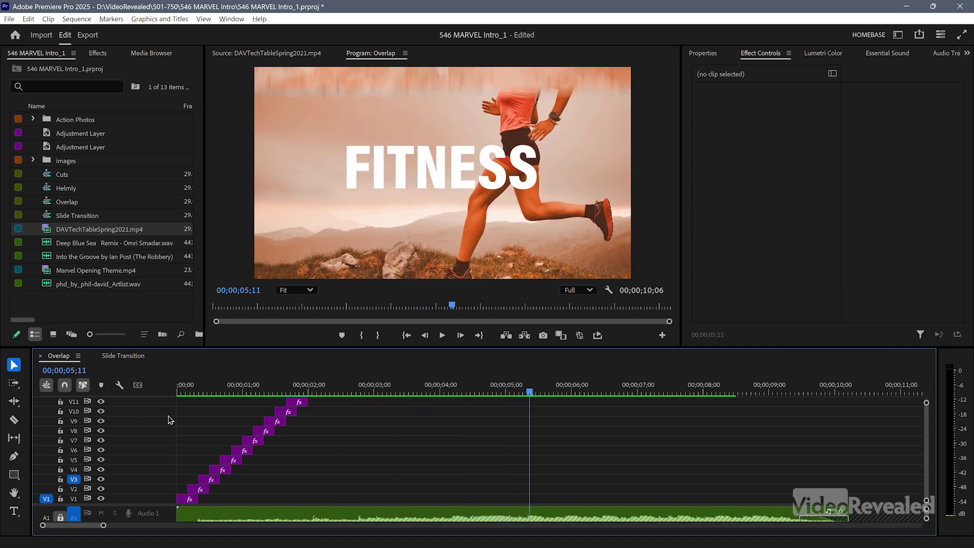
key(Right)
key(Right)
key(Right)
key(Right)
key(Right)
key(Right)
key(Right)
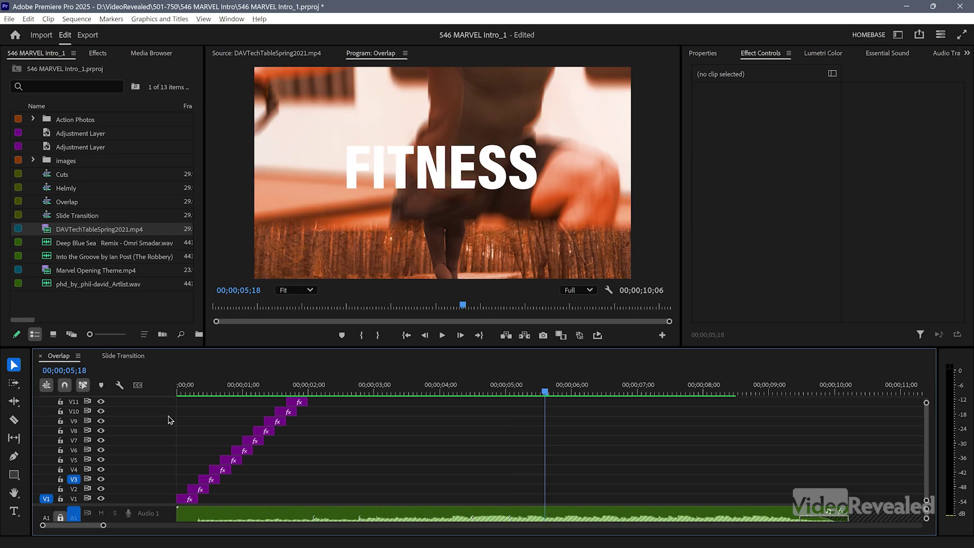
key(Right)
key(Right)
key(Right)
key(Right)
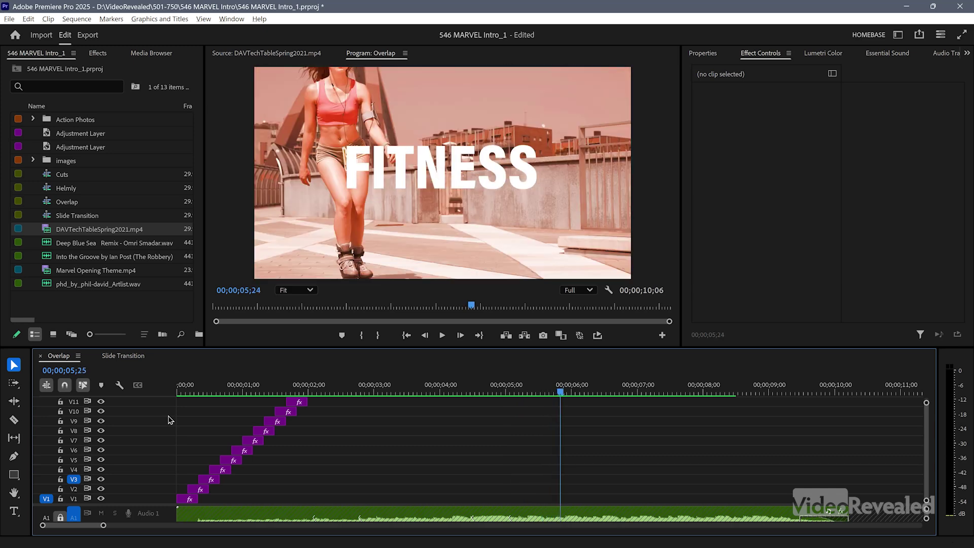
key(space)
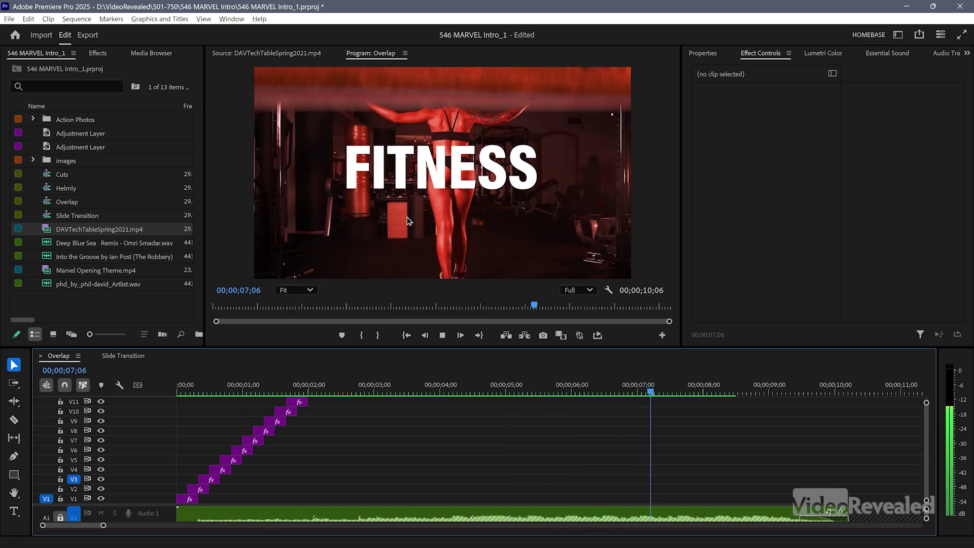
drag(490, 394, 706, 397)
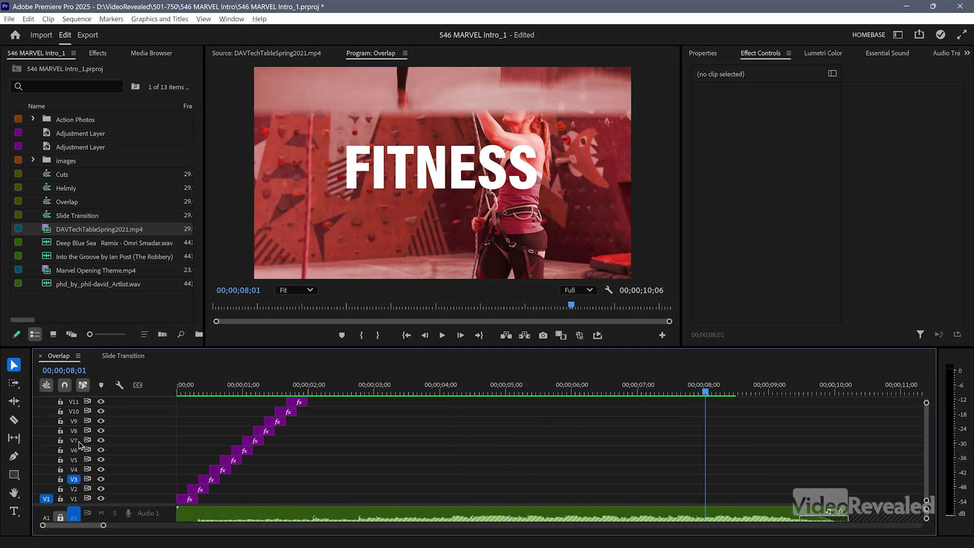
- Examine the Hue Colorize effect on the V51 adjustment layer and the Transform scale animation on the V52 adjustment layer across the sequence
scroll(163, 445, up, 2)
scroll(162, 446, up, 12)
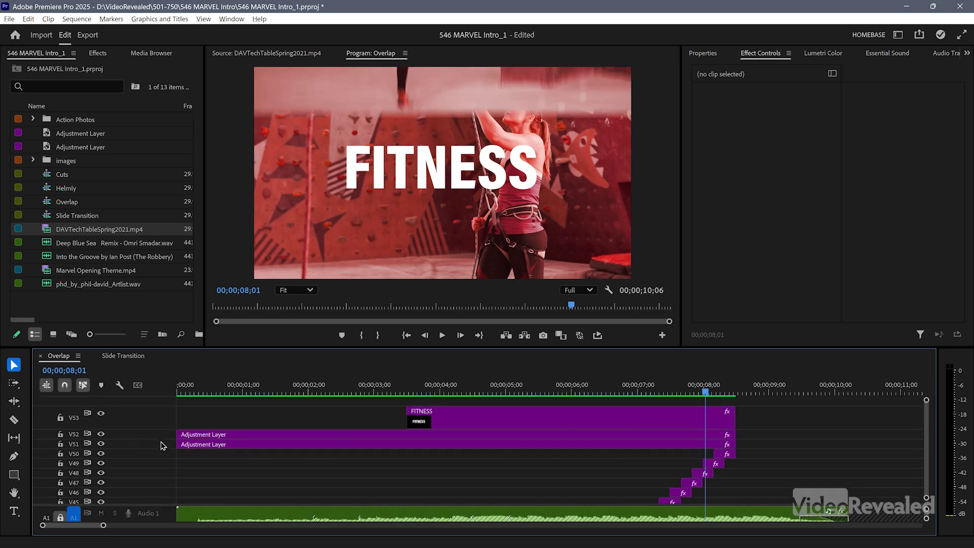
drag(455, 394, 222, 398)
click(218, 444)
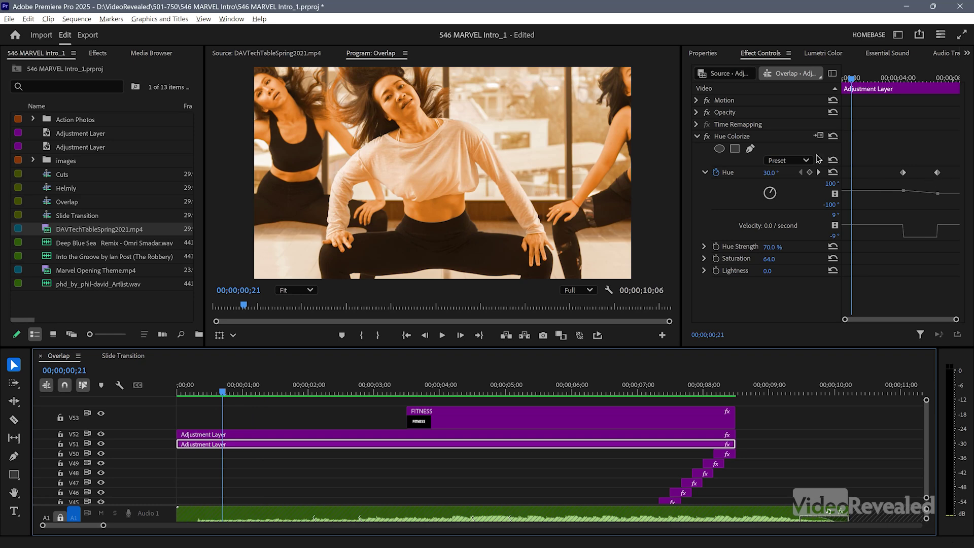
click(240, 434)
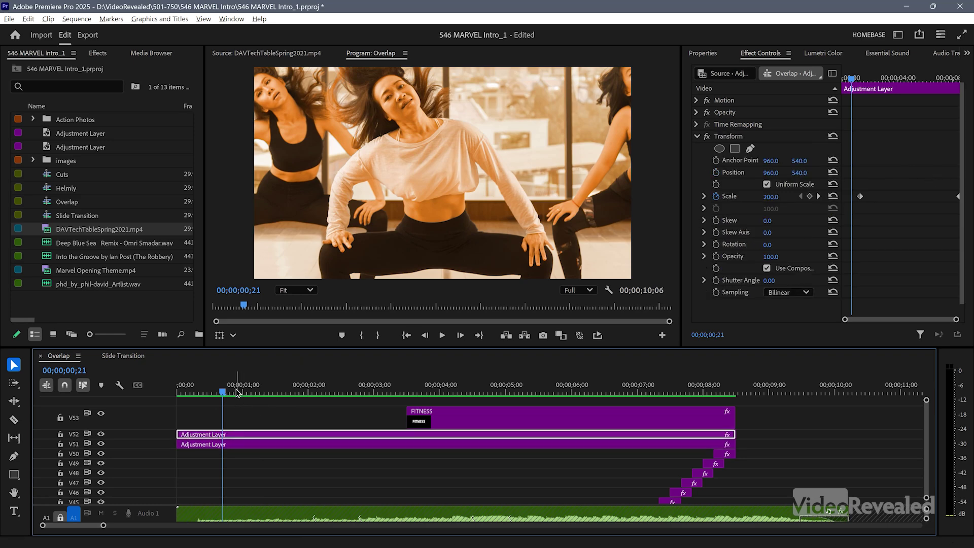
click(245, 392)
drag(245, 392, 640, 391)
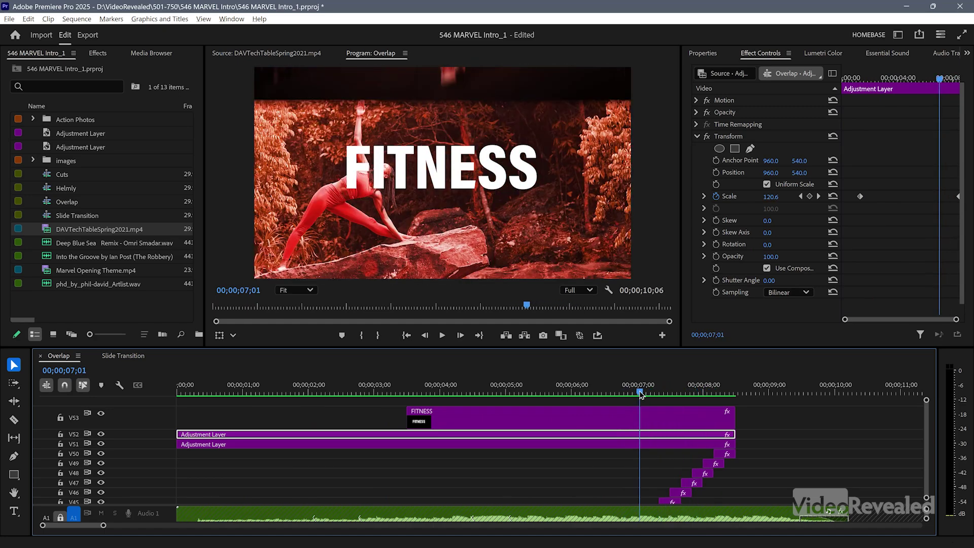
- Examine the full staircase of photo clips from V1 to V50 in an enlarged timeline, and return to the sequence start
key(grave)
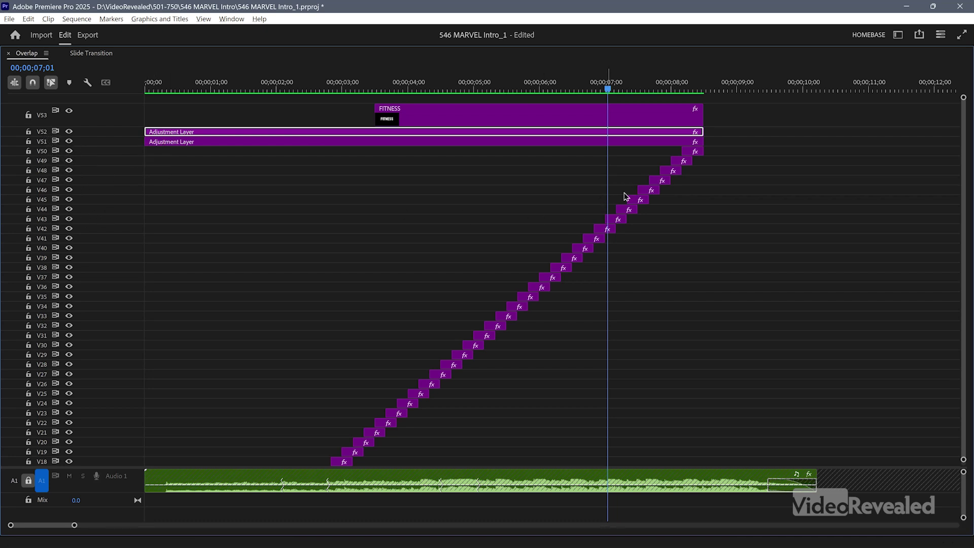
drag(623, 95, 242, 182)
scroll(115, 272, right, 1)
scroll(115, 266, left, 1)
scroll(115, 266, down, 5)
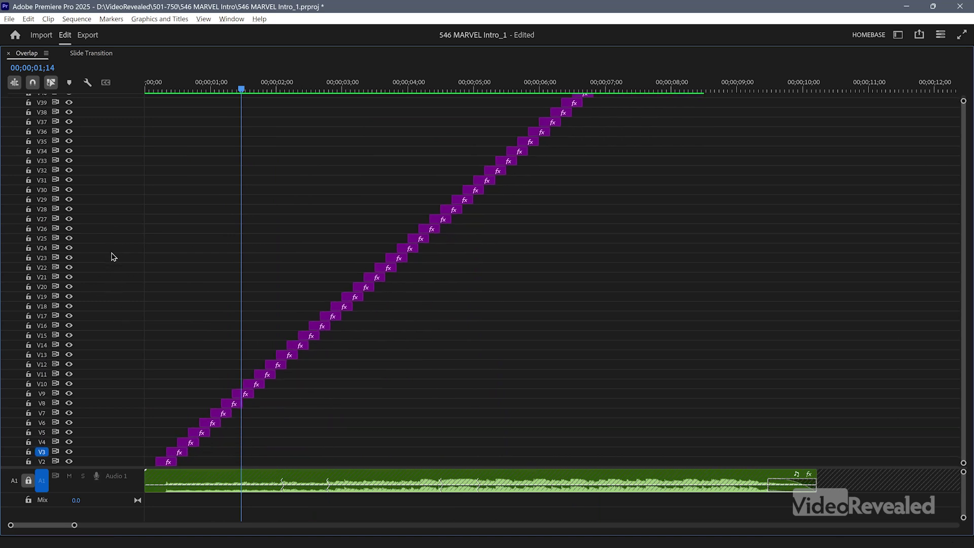
scroll(99, 259, up, 3)
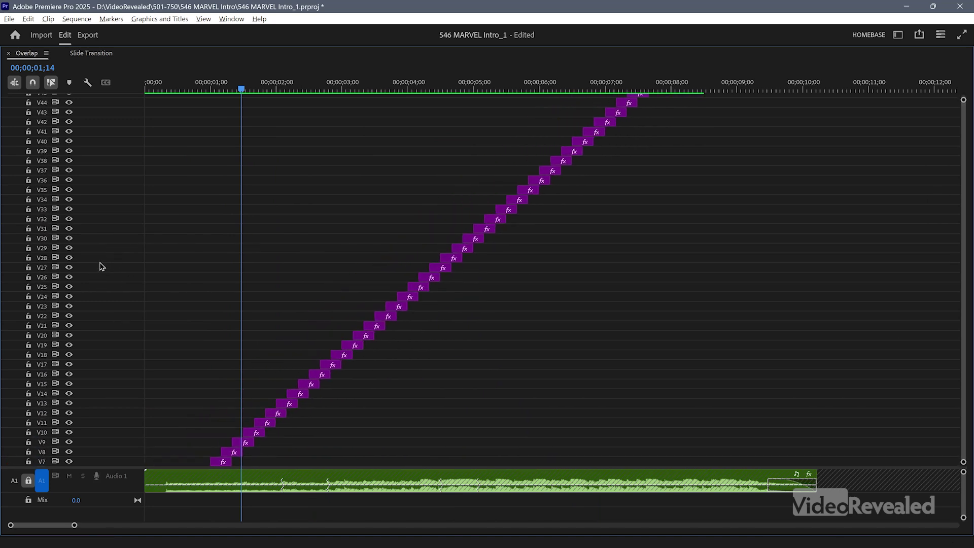
scroll(100, 262, up, 4)
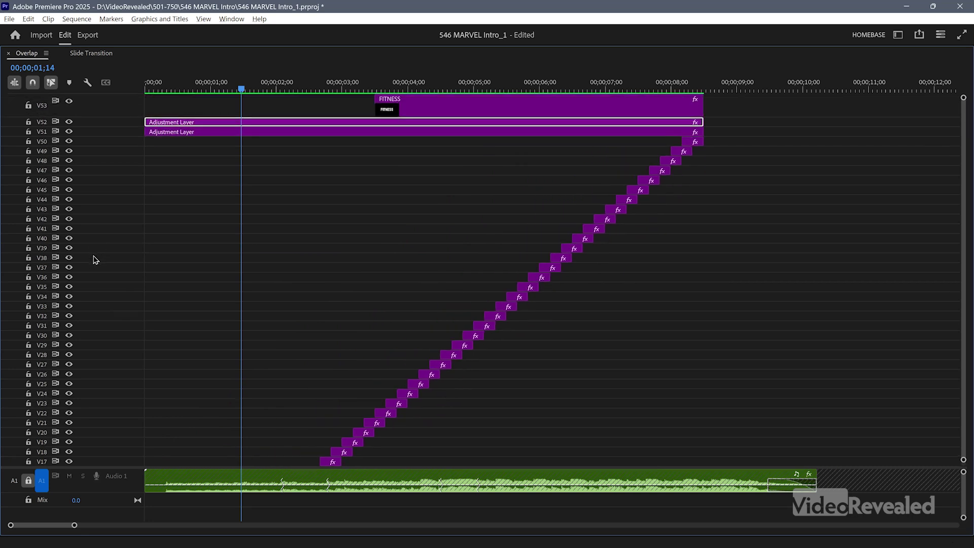
scroll(97, 264, down, 7)
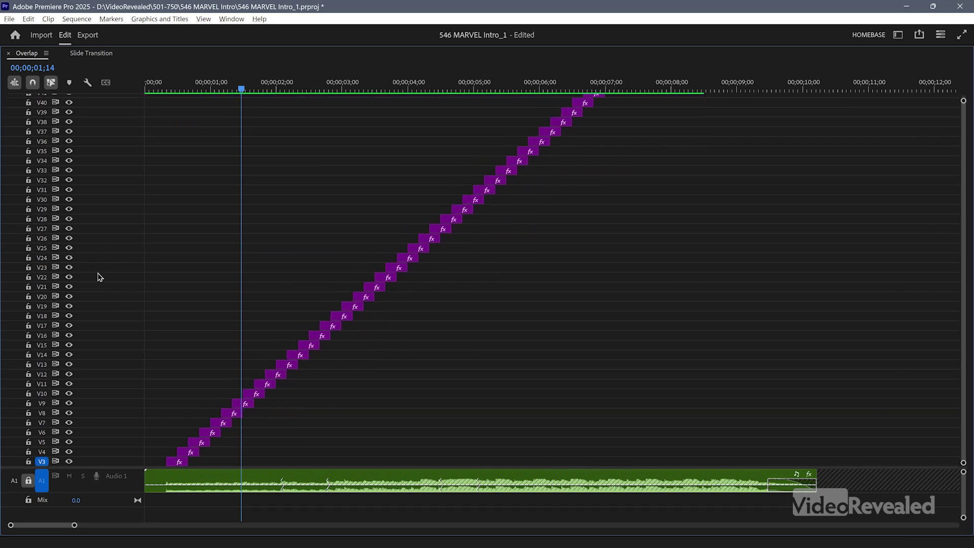
drag(219, 86, 108, 100)
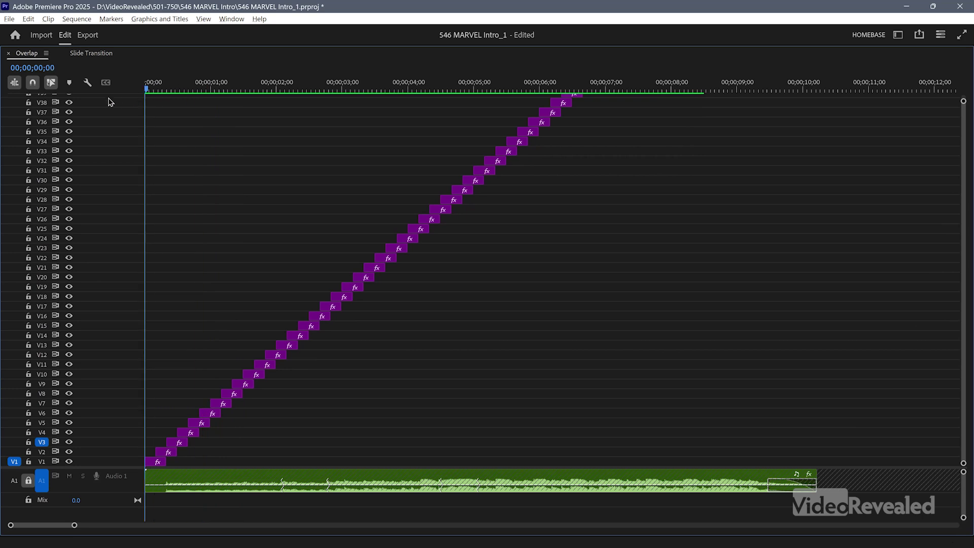
key(grave)
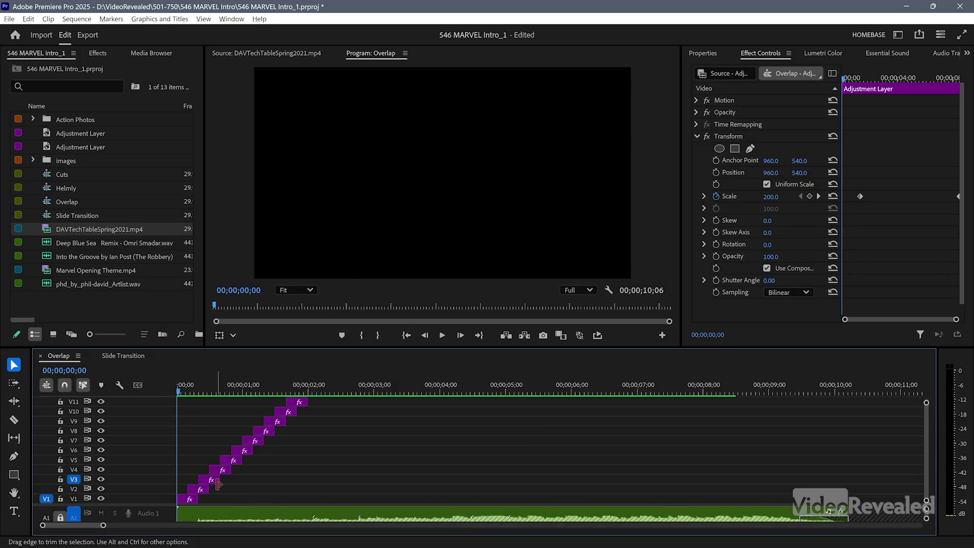
- Magnify the beginning of the timeline and expand tracks V1 and V2 to inspect their photo clips
key(equal)
key(equal)
key(equal)
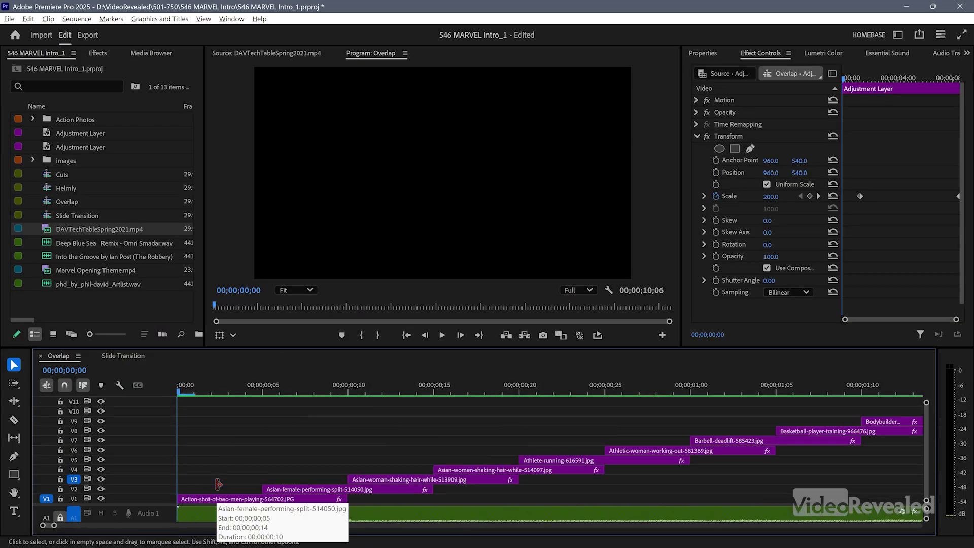
double_click(169, 501)
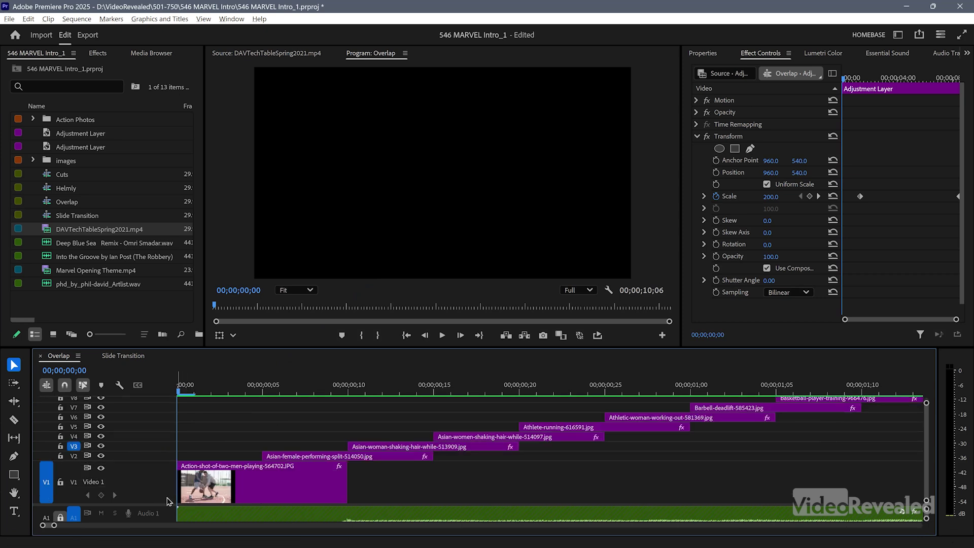
double_click(158, 456)
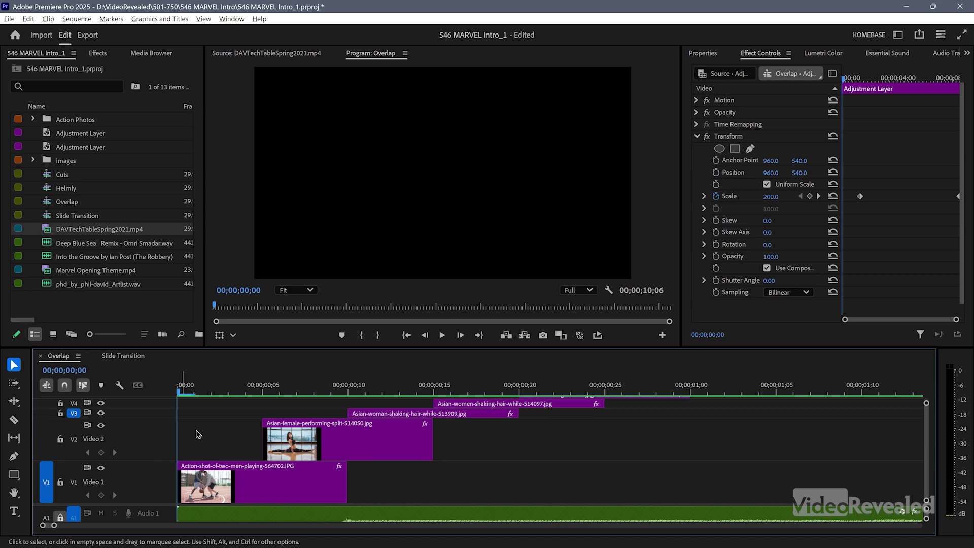
mouse_move(182, 387)
mouse_down()
mouse_move(347, 389)
mouse_move(178, 388)
mouse_up()
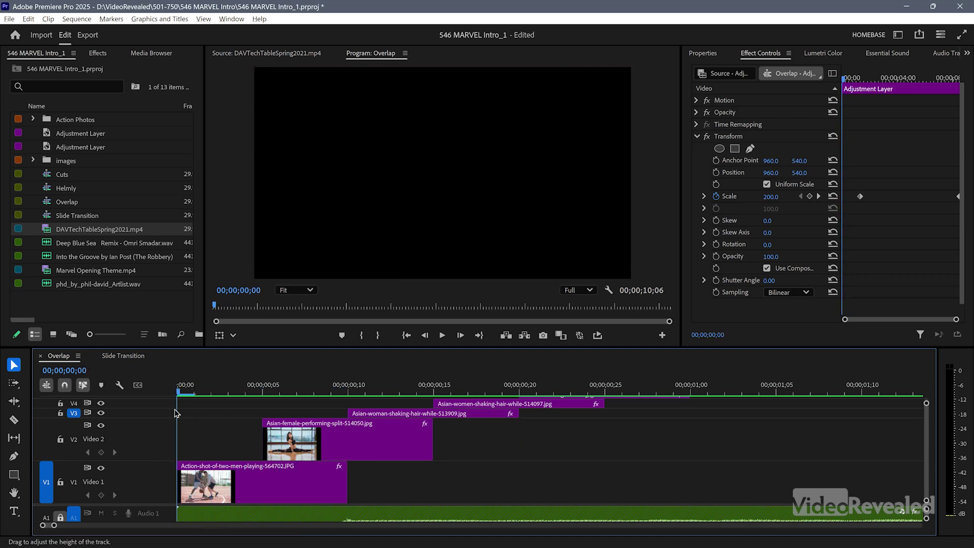
- Inspect how the first two photo clips overlap and how the Transform position keyframes slide the V2 photo in
click(285, 479)
click(355, 449)
click(309, 473)
click(332, 444)
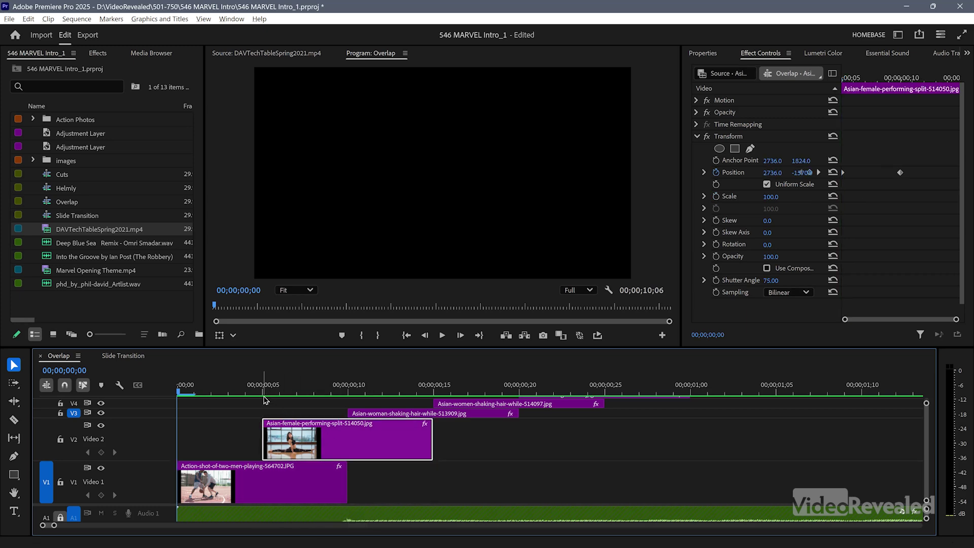
drag(245, 388, 344, 386)
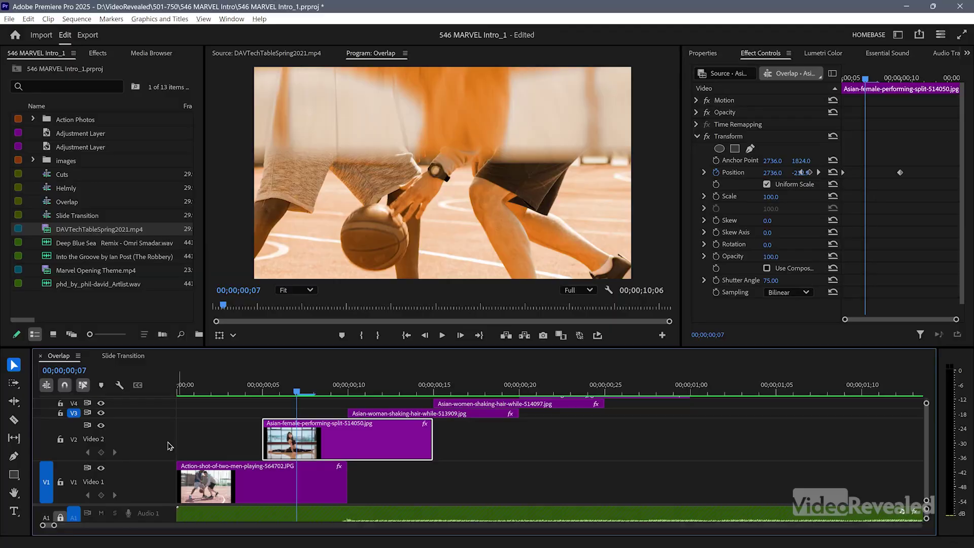
scroll(163, 450, up, 3)
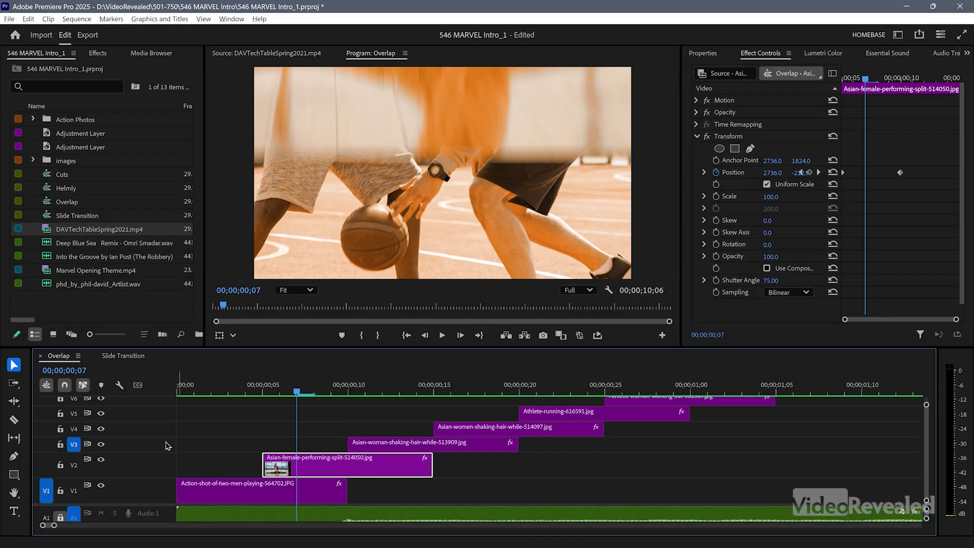
key(backslash)
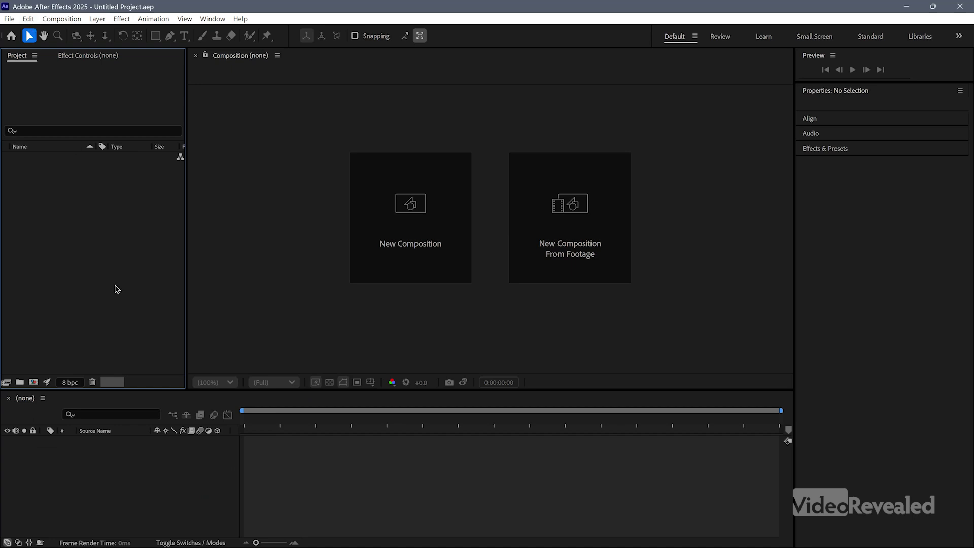
- In After Effects, create a 1920x1080, 29.97 fps composition with a duration of 0;00;30;00 and a black background
click(33, 384)
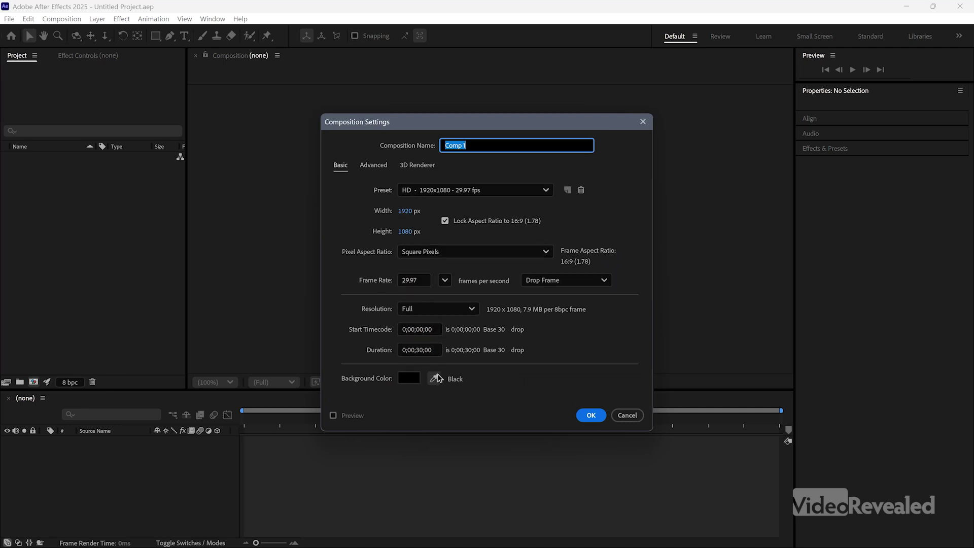
click(590, 415)
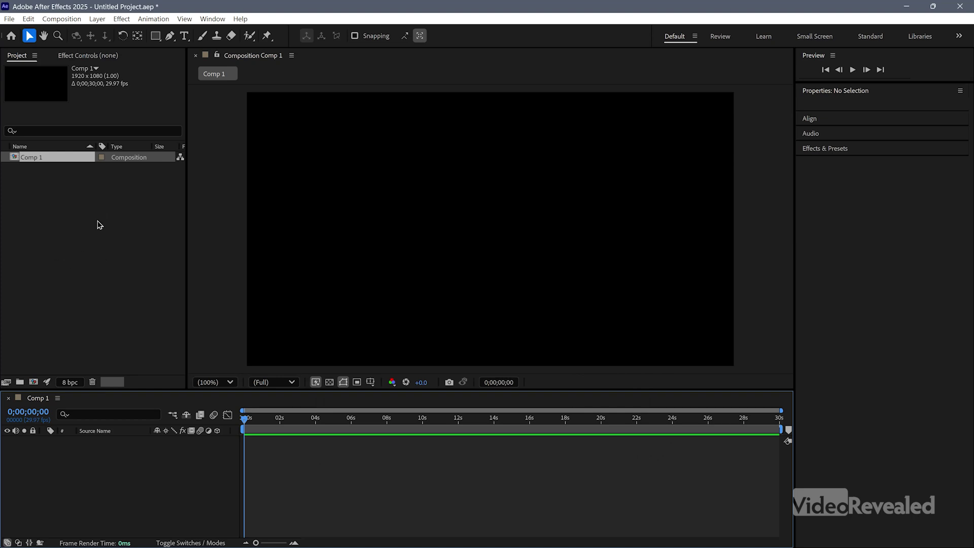
- Import all images from the Action Photos folder into the project and add them as layers to the new composition
click(102, 247)
key(alt+Tab)
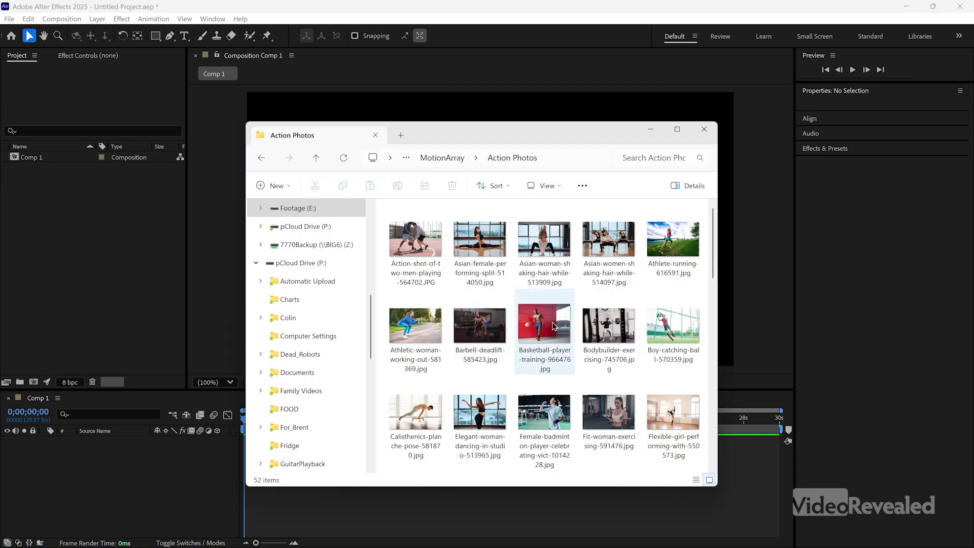
key(ctrl+a)
drag(482, 332, 99, 278)
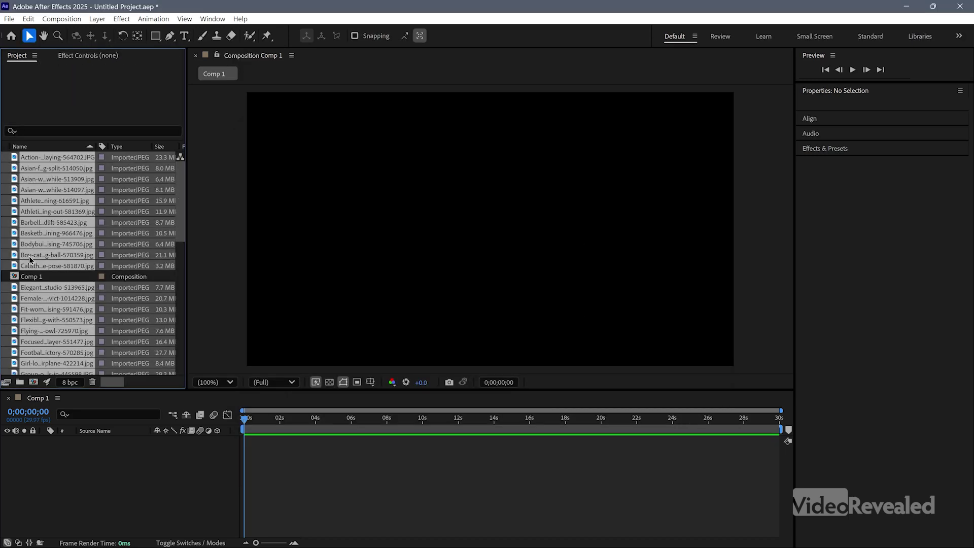
drag(14, 269, 52, 464)
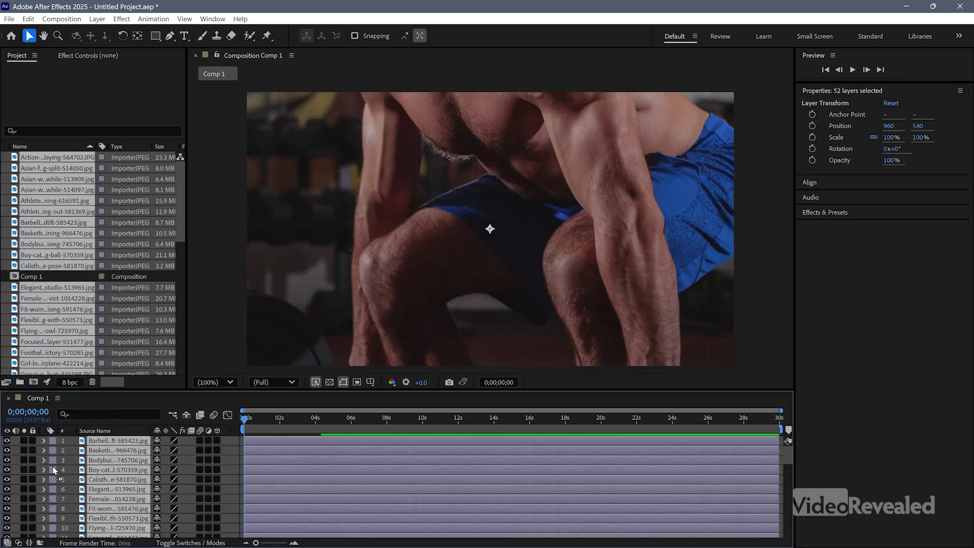
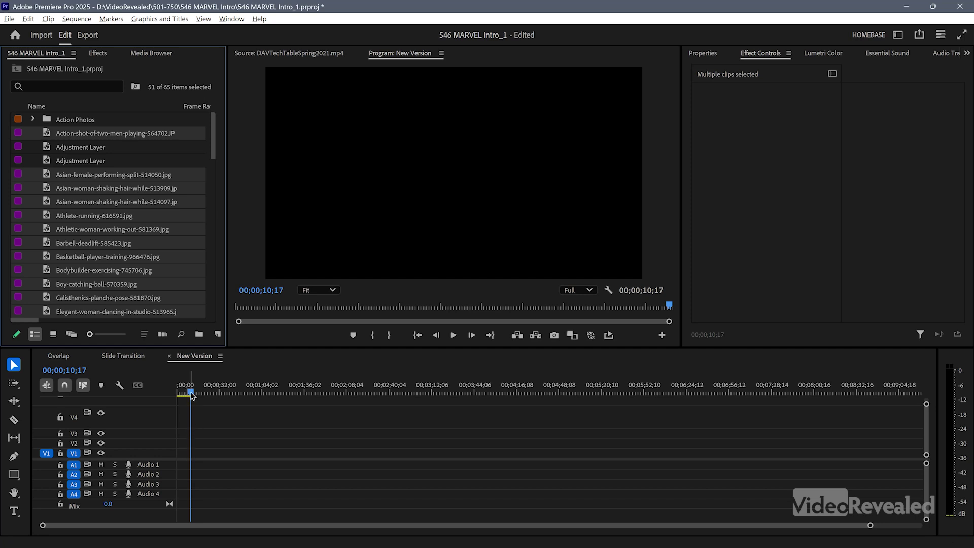
- Return to the start of the New Version sequence and play its opening photos
drag(190, 393, 137, 390)
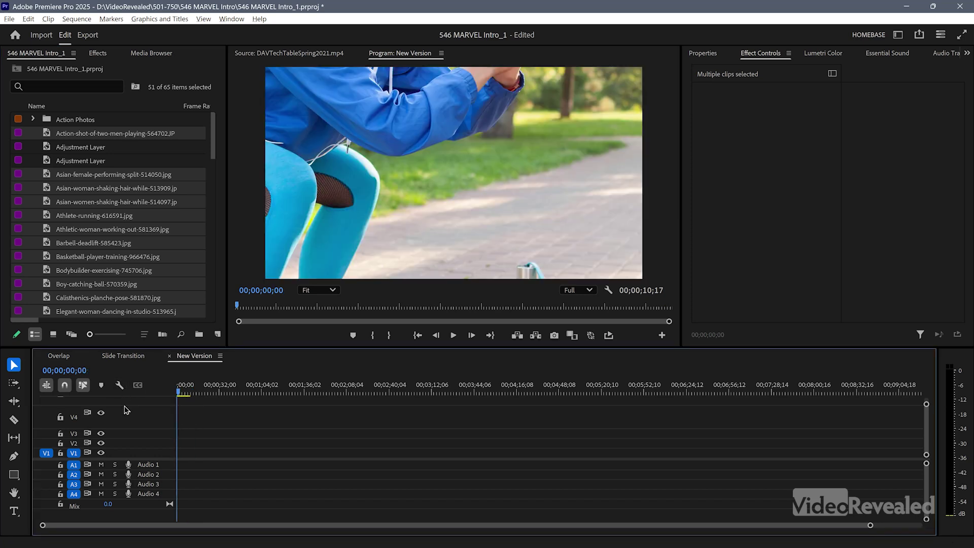
key(space)
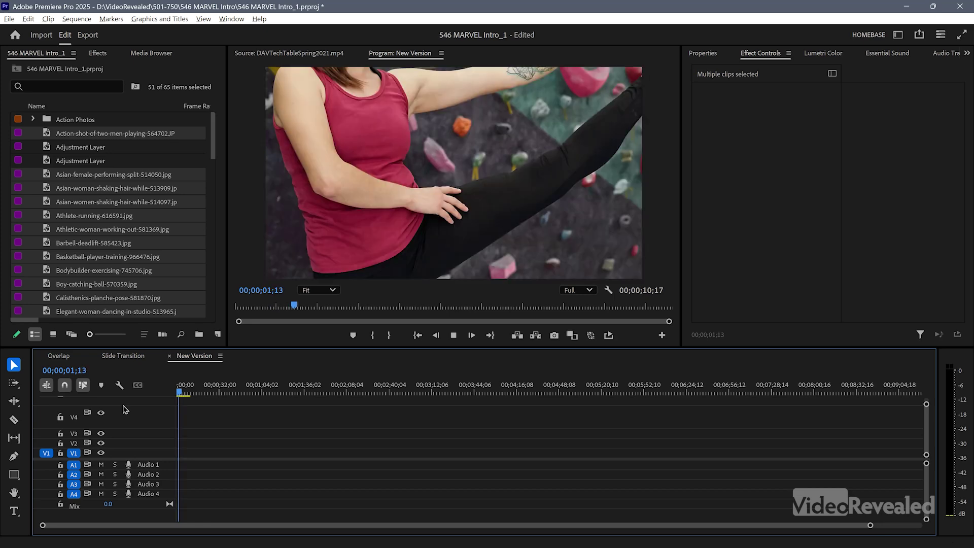
key(space)
- Fit the whole sequence in the timeline, minimise the video track heights and enlarge the video track area
key(backslash)
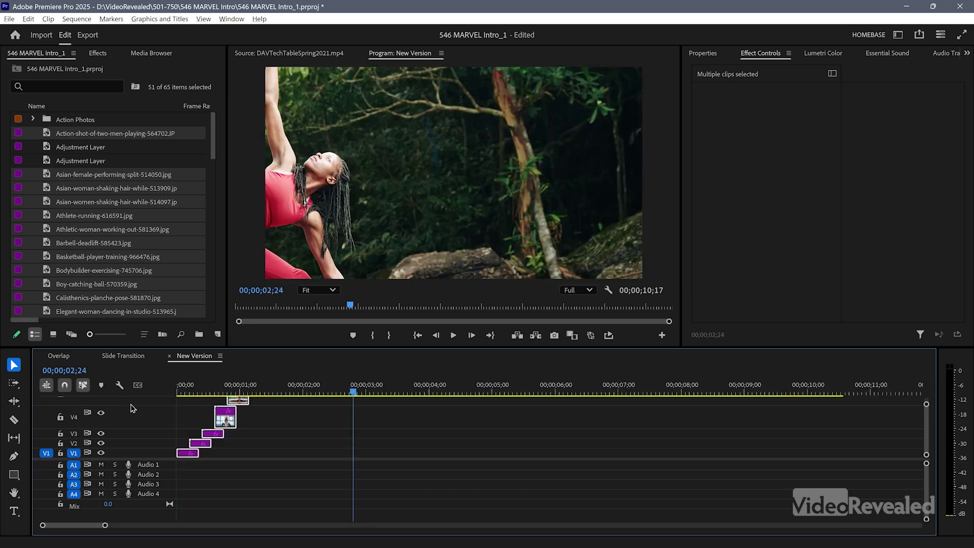
scroll(156, 420, up, 2)
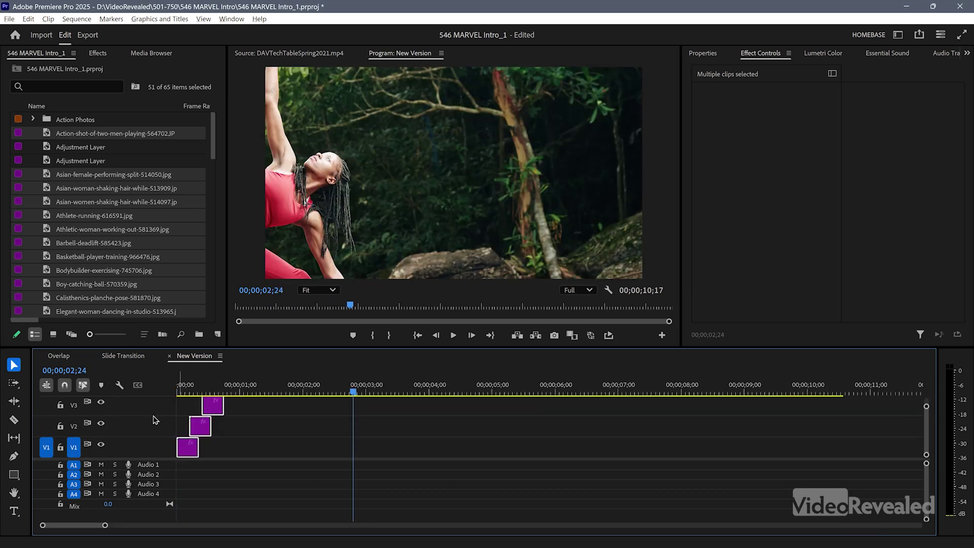
scroll(145, 422, down, 3)
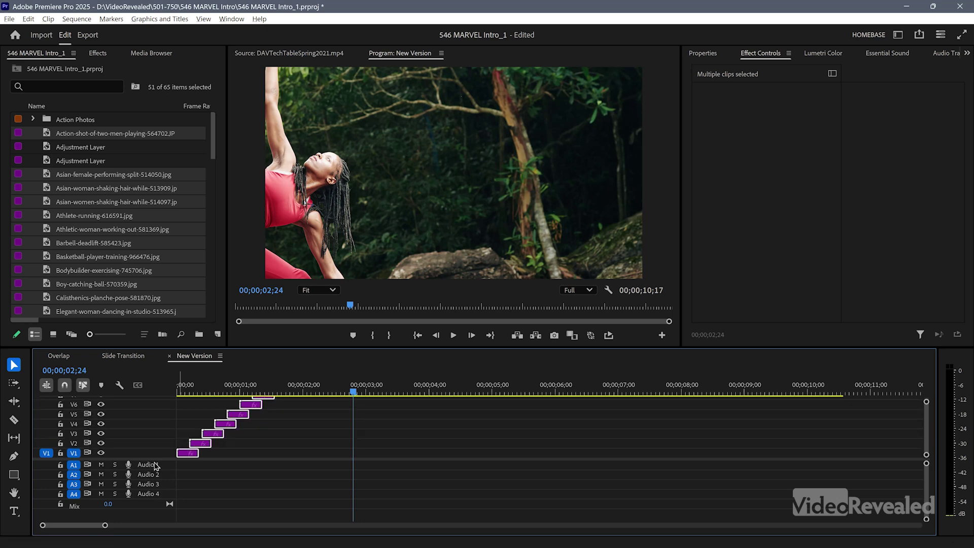
drag(155, 458, 149, 507)
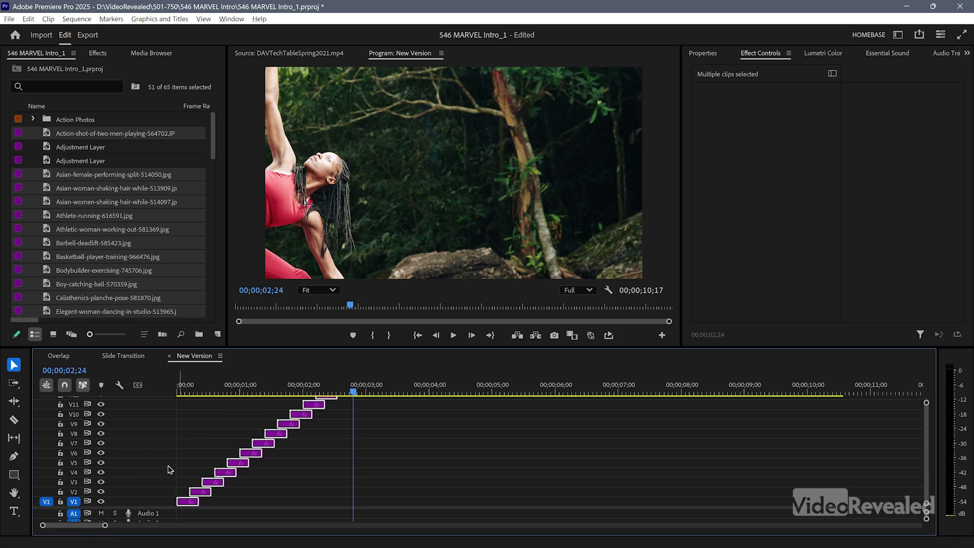
- Examine the staggered staircase of photo clips in the maximised timeline and return the playhead to the start
key(grave)
drag(325, 84, 420, 86)
scroll(123, 220, up, 2)
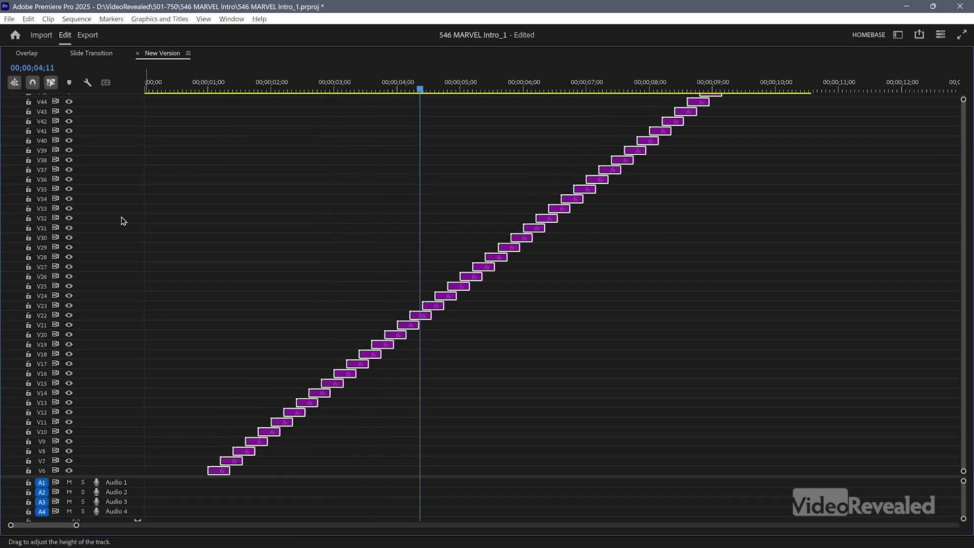
scroll(123, 221, up, 3)
scroll(123, 221, down, 5)
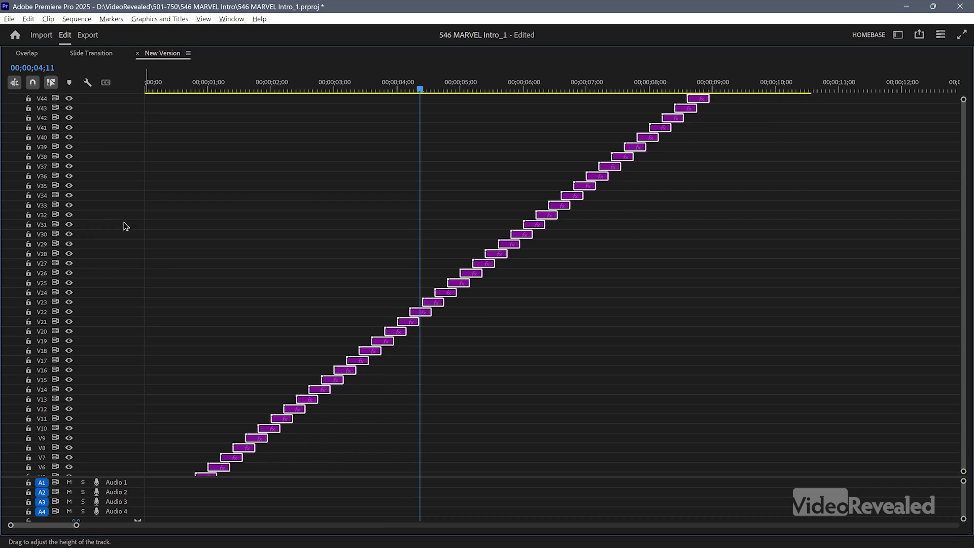
key(Home)
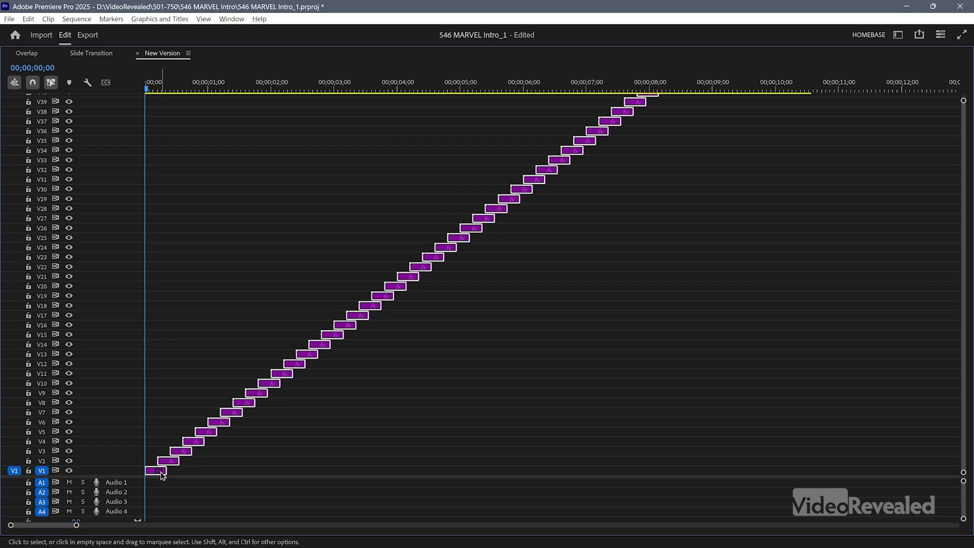
key(grave)
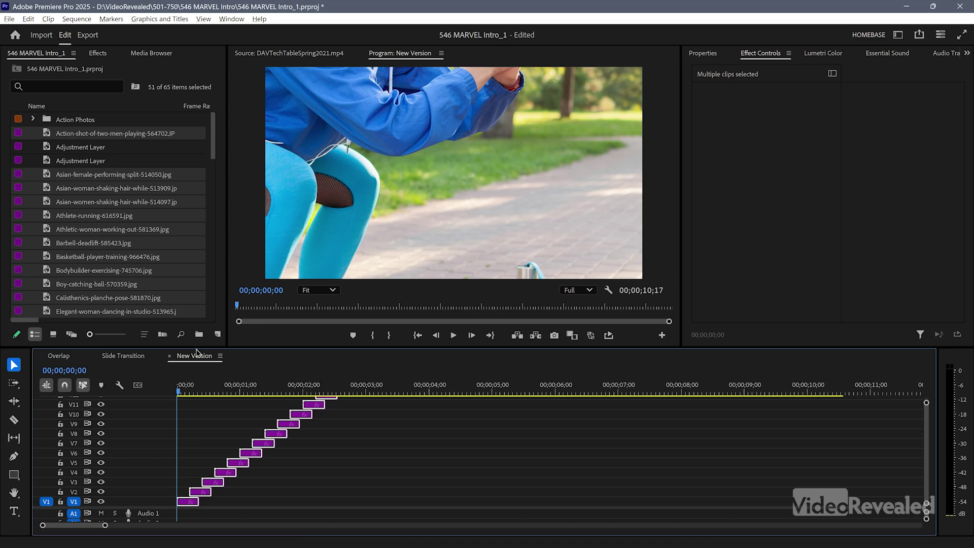
- In the Overlap sequence, examine the V1 clip's Transform effect and search the effects library for "transform"
click(58, 355)
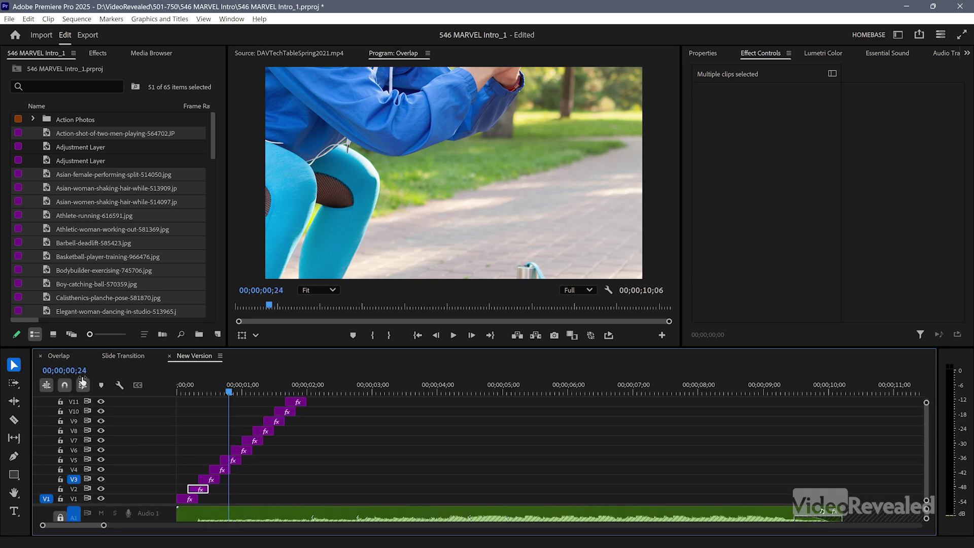
click(187, 500)
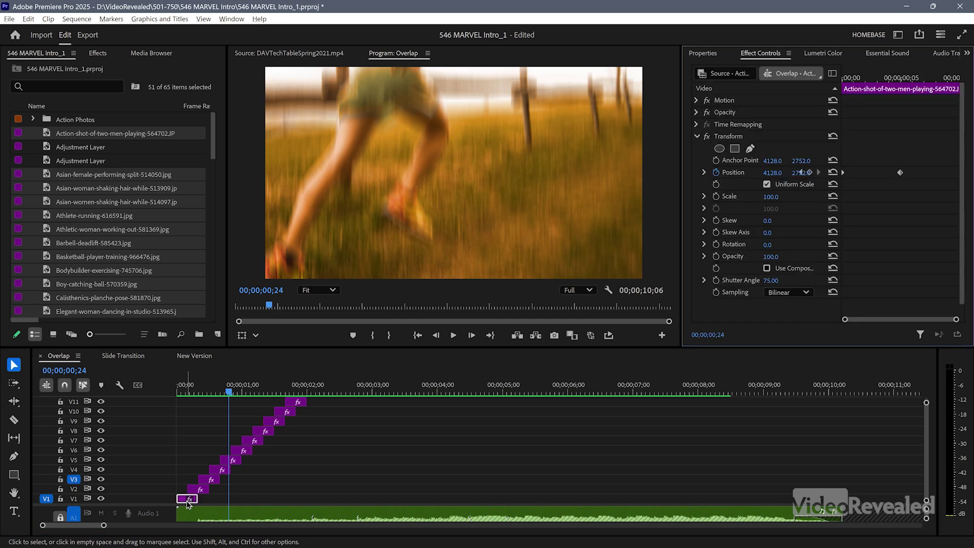
click(737, 138)
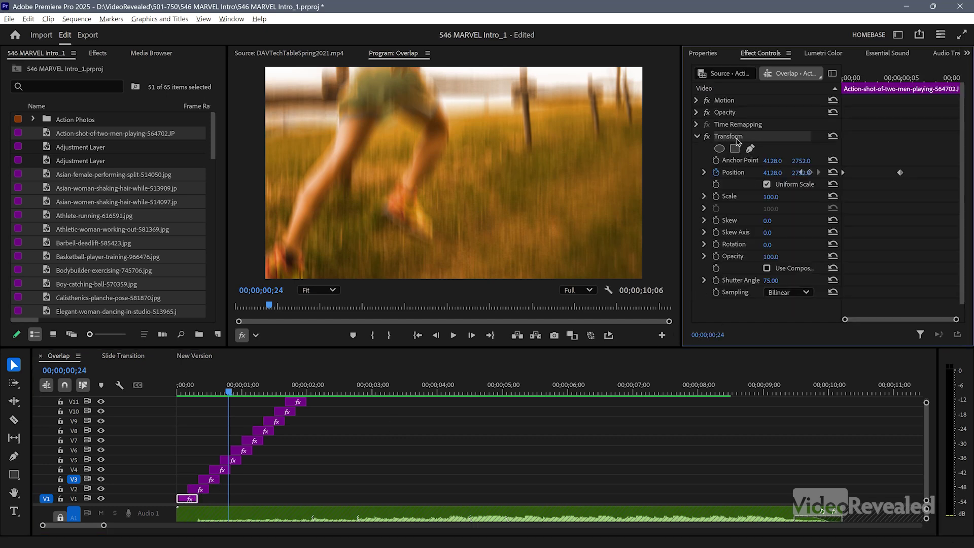
click(98, 53)
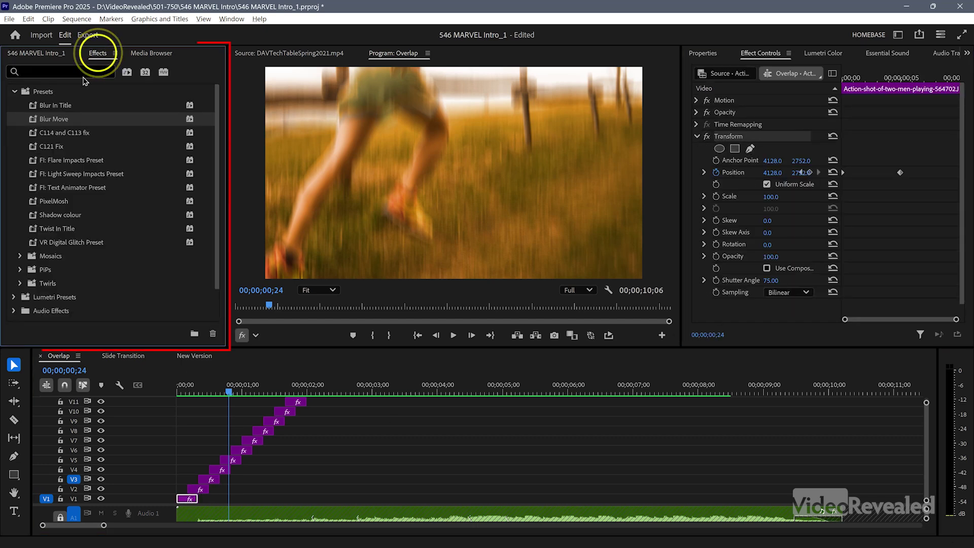
text(transform)
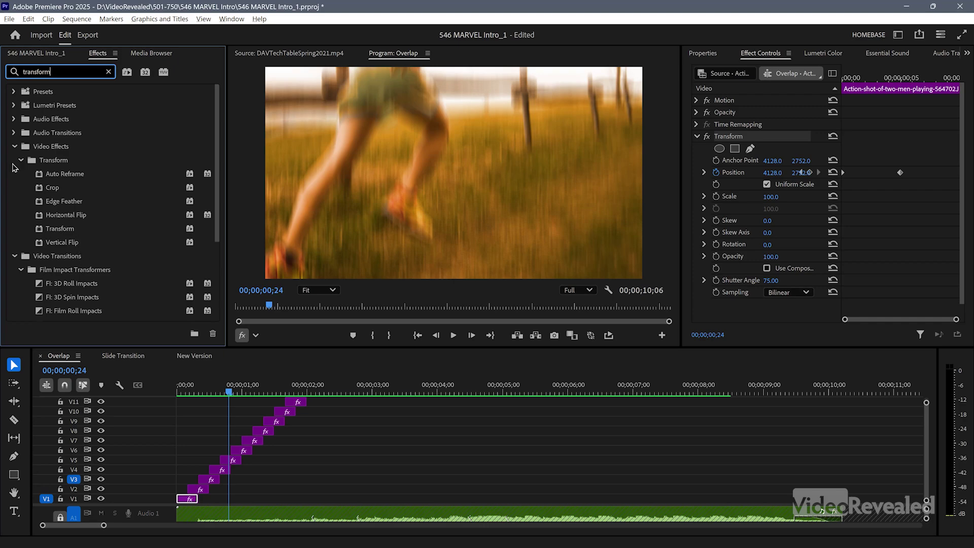
click(108, 73)
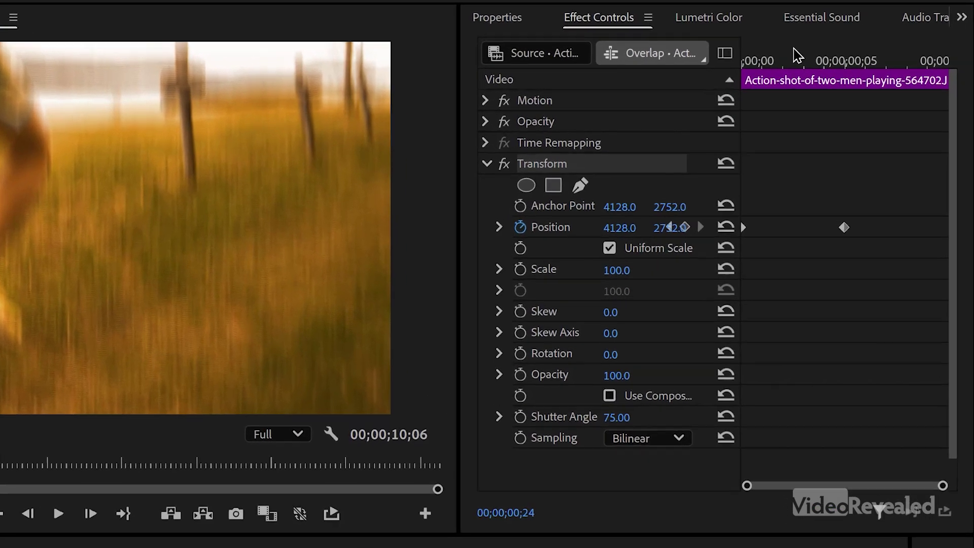
- Scrub between the V1 clip's Transform position keyframes with widened property columns to examine the blurred slide-in
click(852, 76)
drag(731, 53, 827, 60)
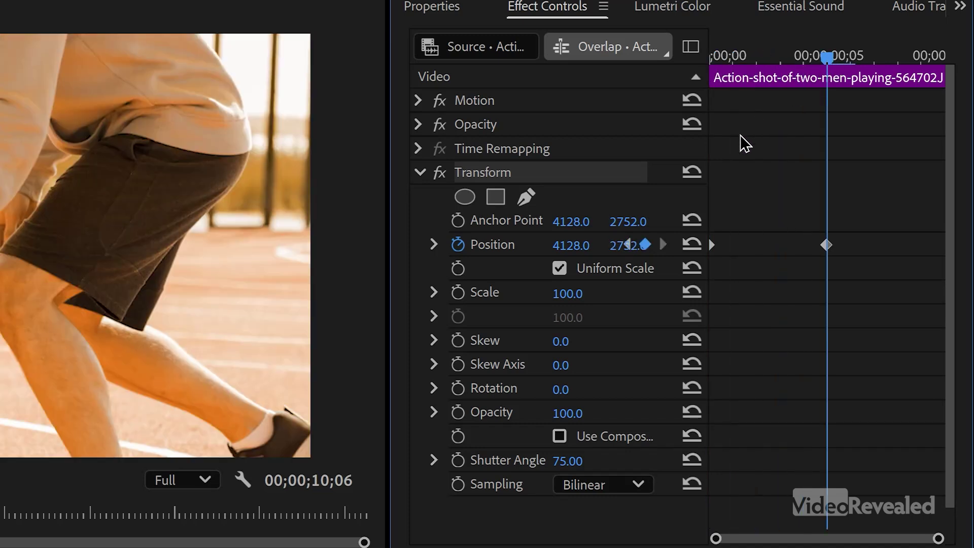
drag(731, 162, 800, 152)
scroll(683, 374, down, 1)
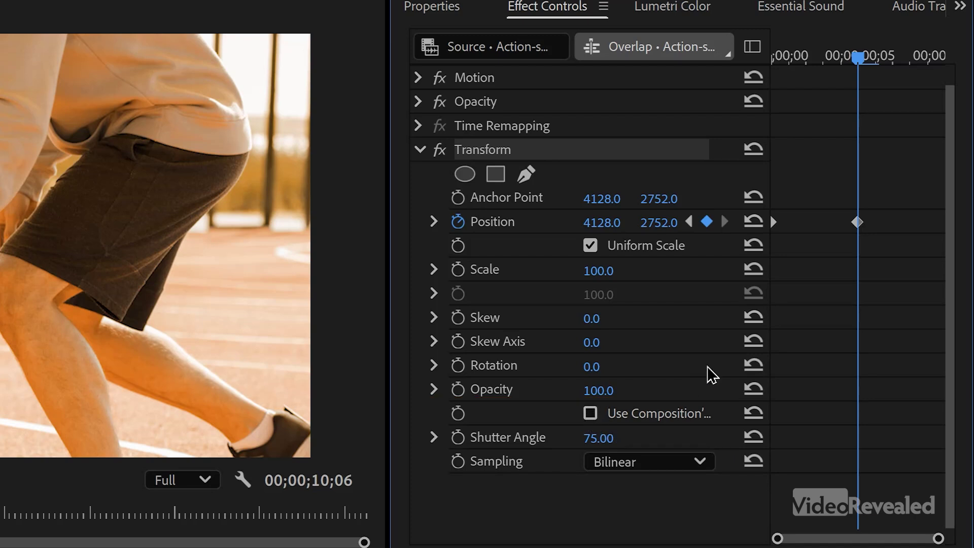
drag(857, 59, 822, 56)
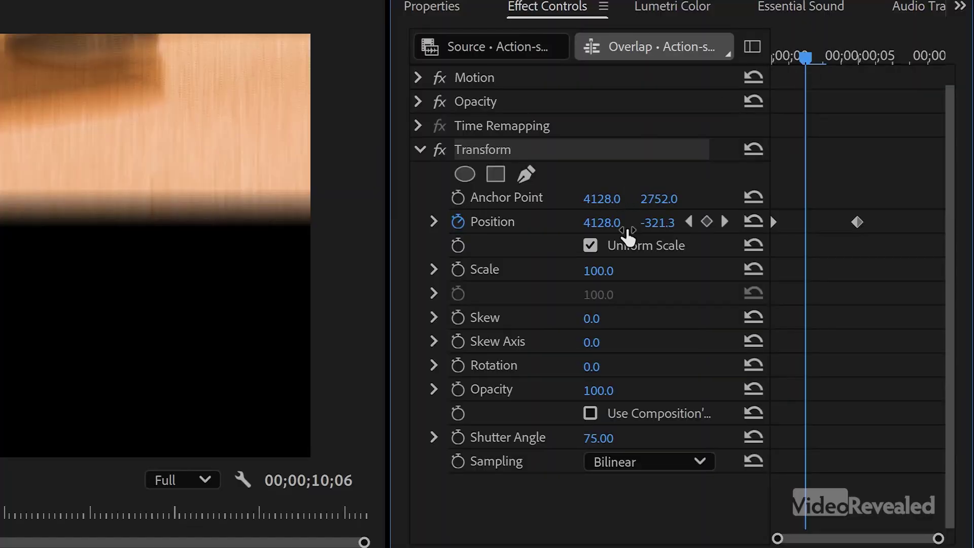
click(858, 222)
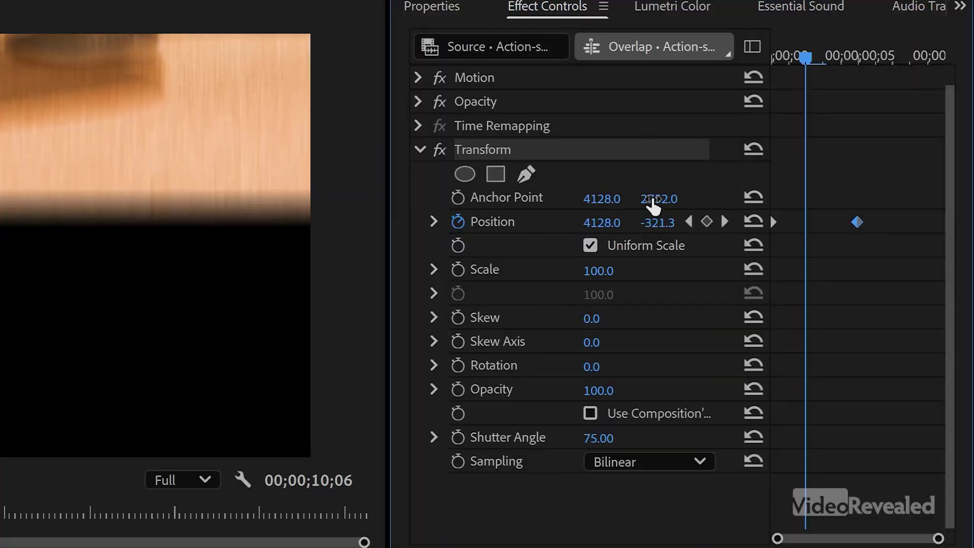
right_click(487, 149)
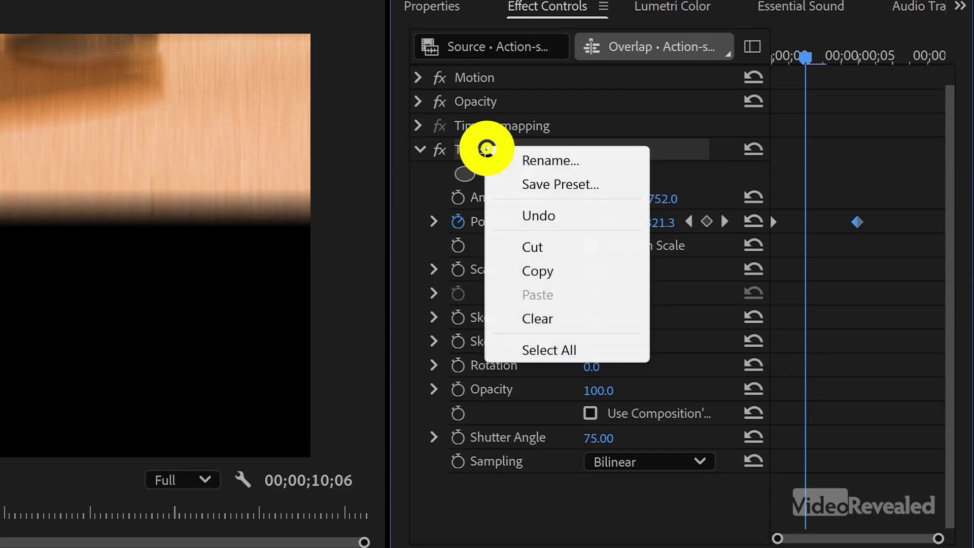
click(574, 185)
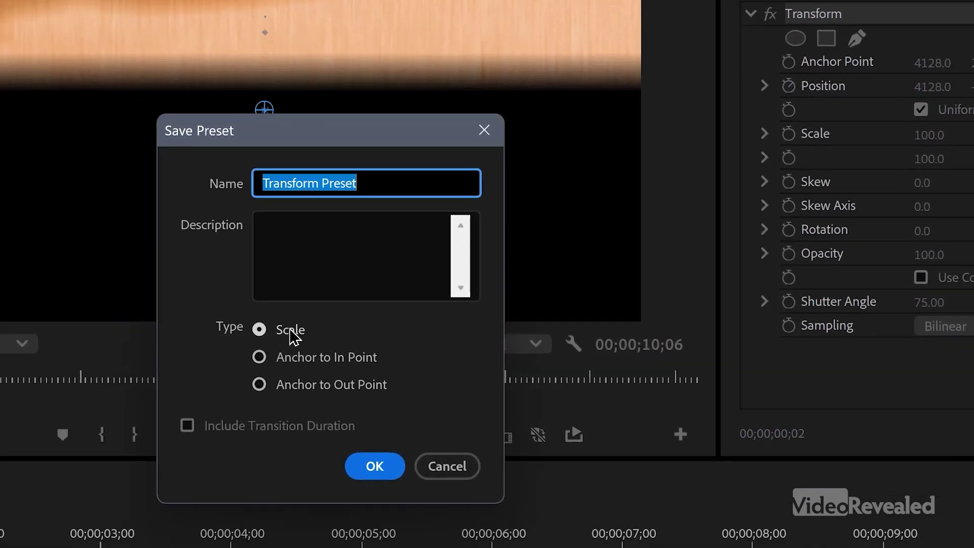
click(420, 304)
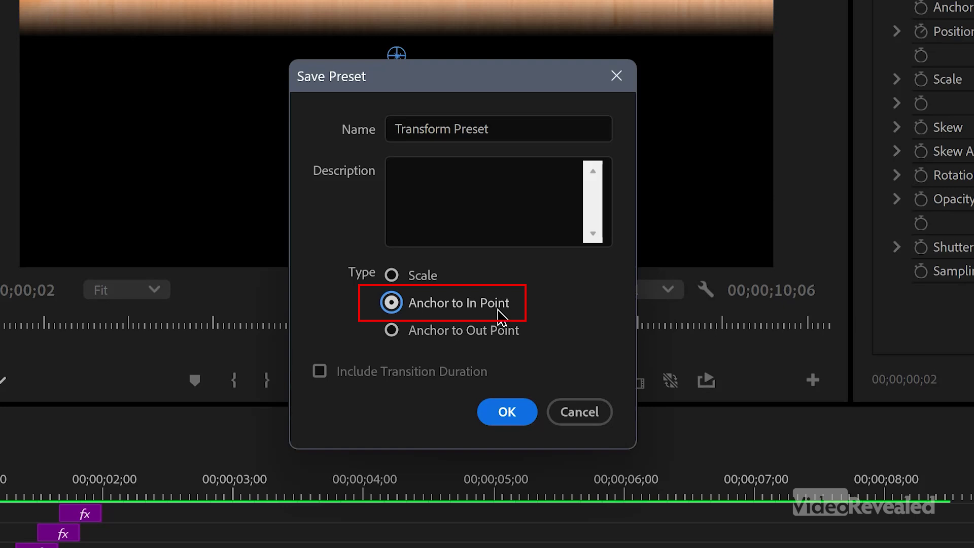
click(595, 419)
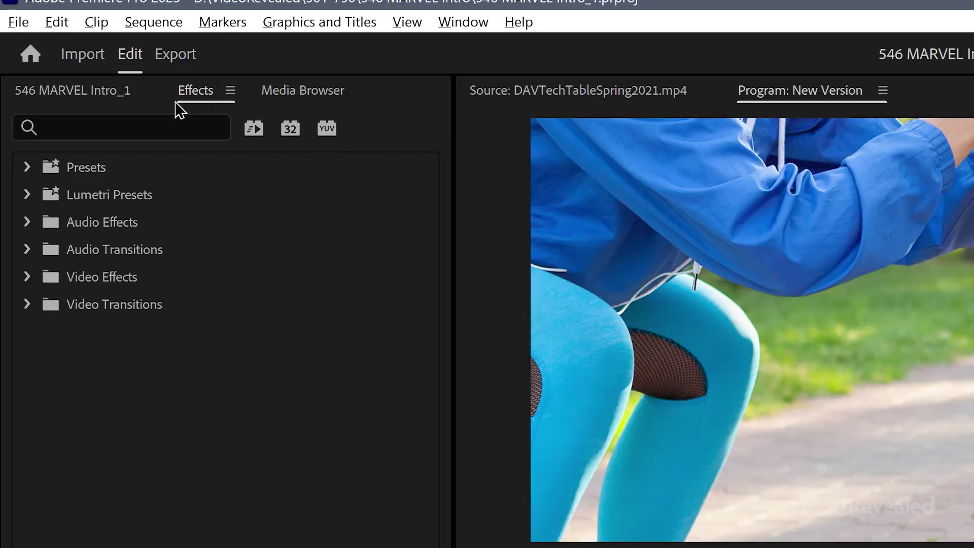
- Apply the Blur Move preset to all selected photo clips in the New Version sequence and check the first slide-in
click(28, 167)
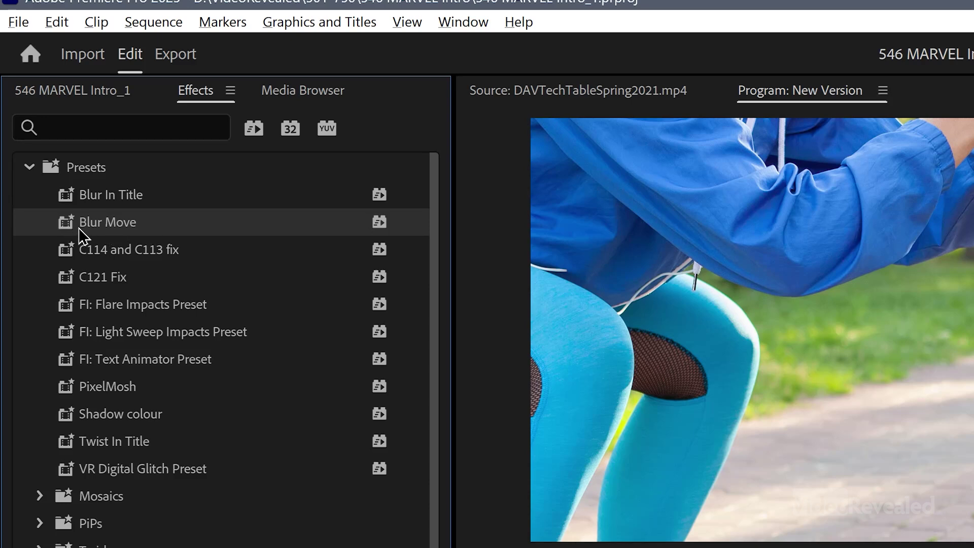
drag(69, 227, 401, 547)
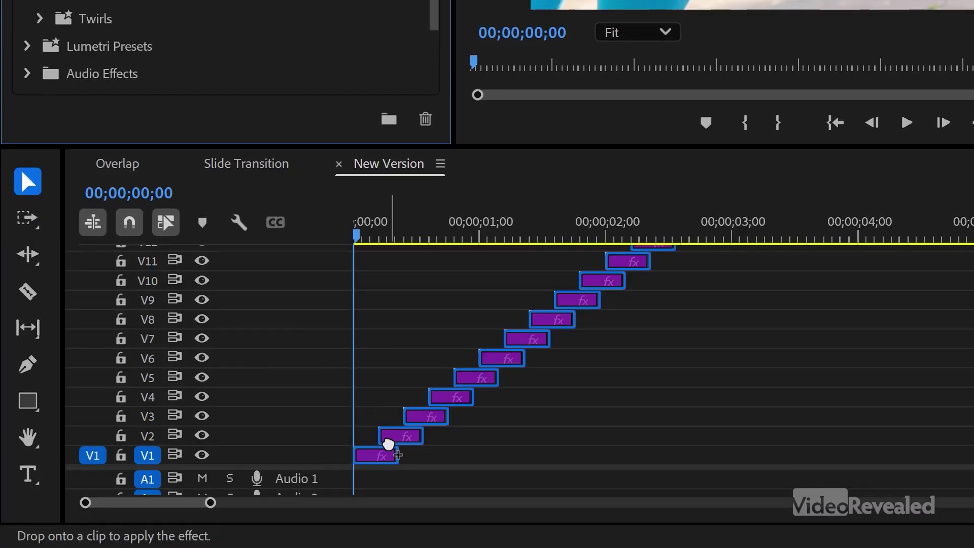
mouse_move(400, 378)
mouse_down()
mouse_move(404, 424)
mouse_move(409, 391)
mouse_up()
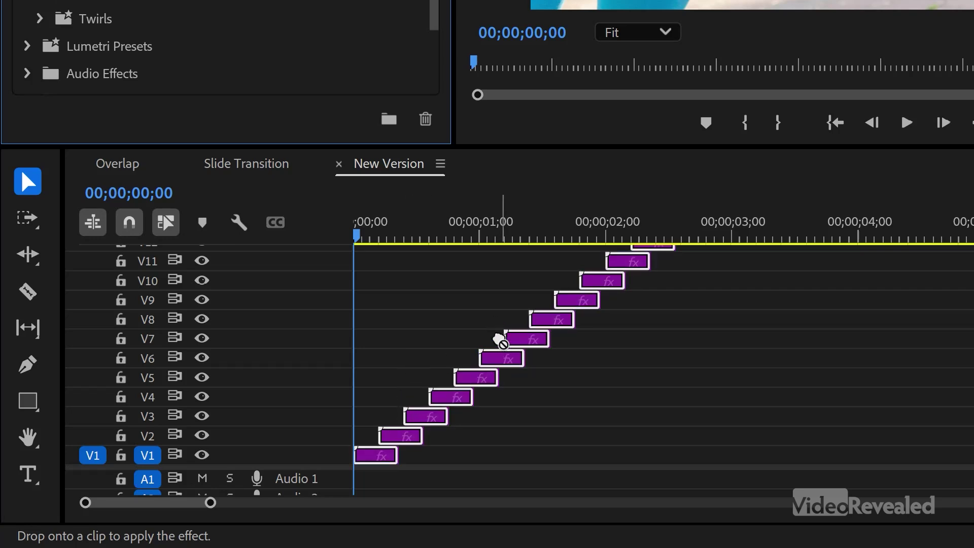
drag(435, 352, 397, 436)
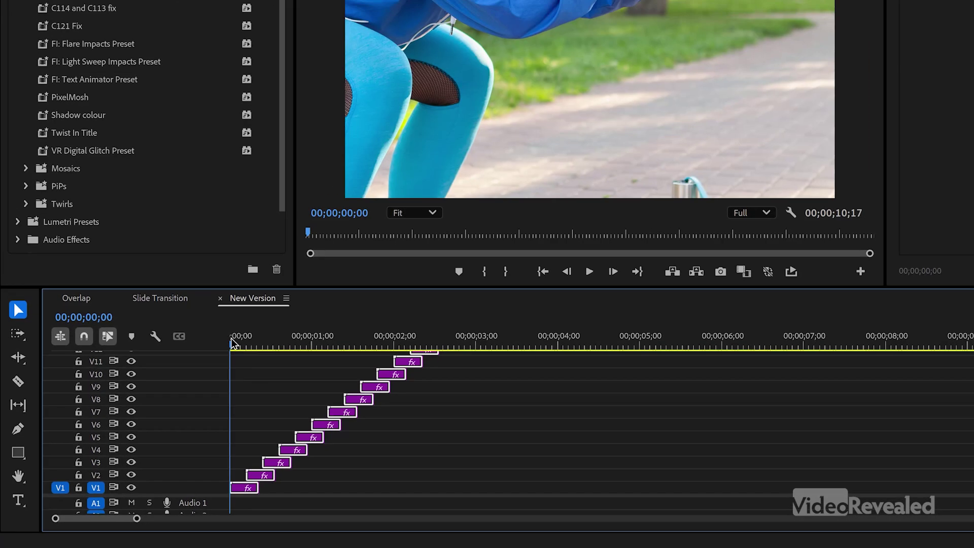
click(373, 241)
mouse_move(187, 394)
mouse_down()
mouse_move(200, 396)
mouse_move(183, 396)
mouse_up()
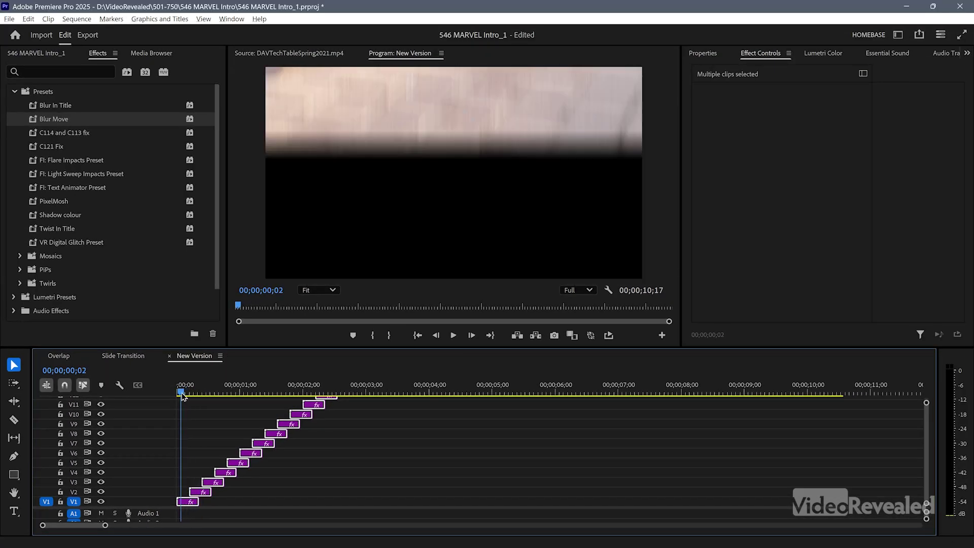
- Scale all selected photo clips with Fill frame and play back the New Version sequence
click(703, 53)
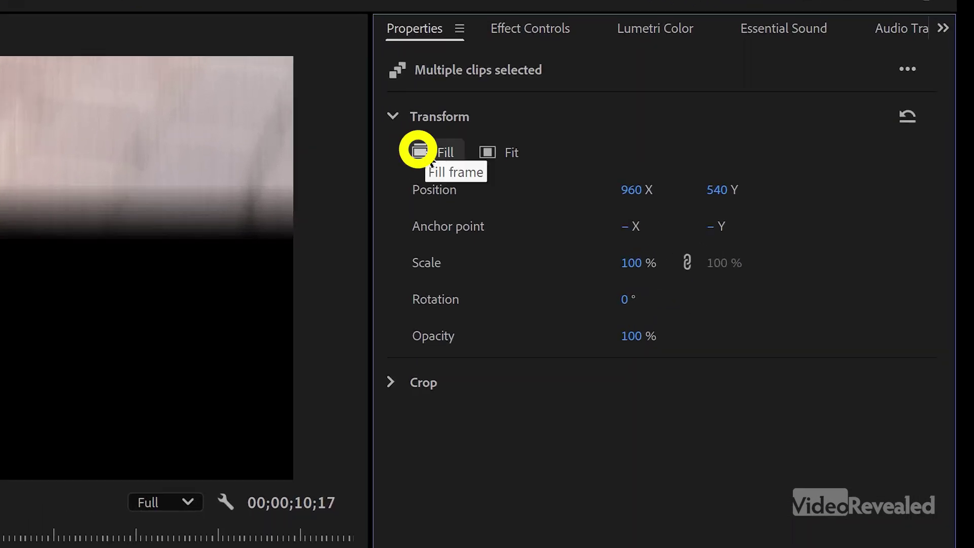
click(416, 150)
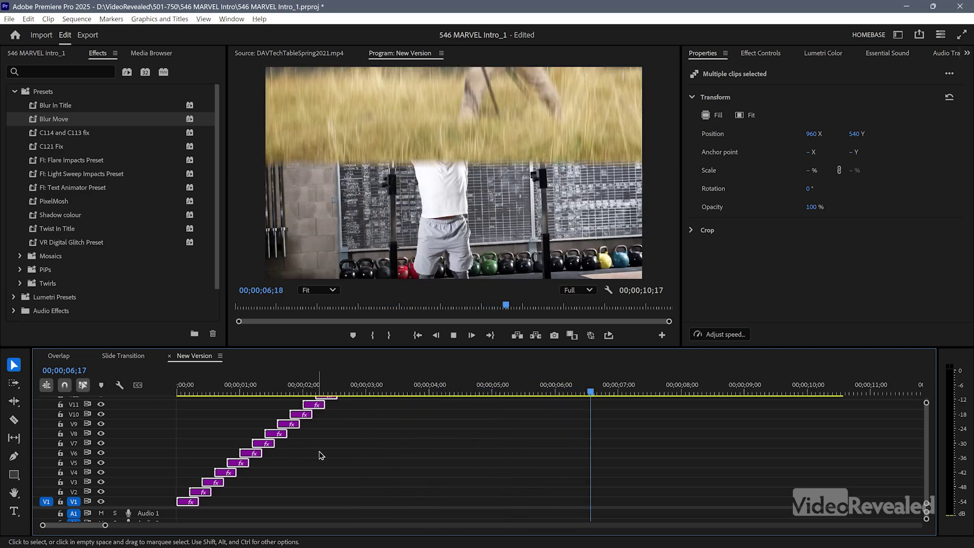
key(space)
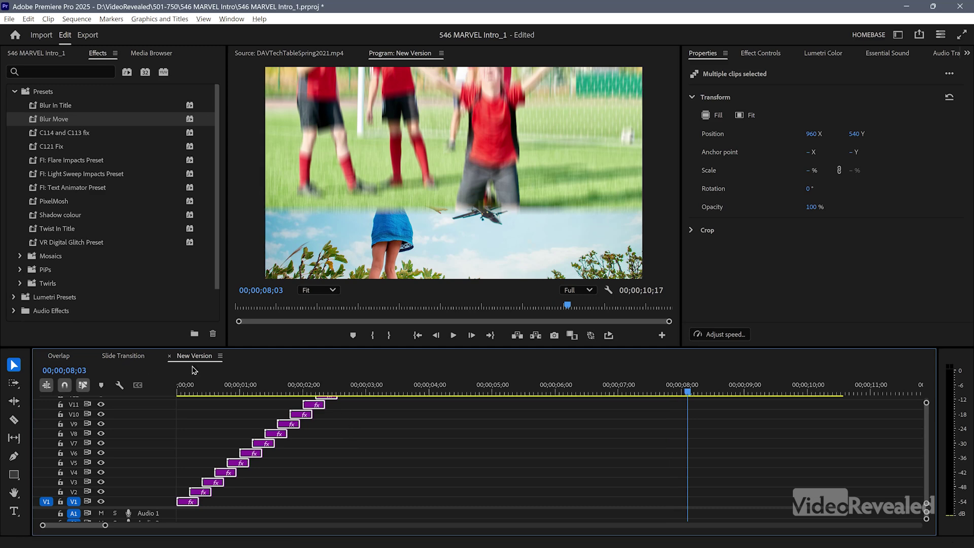
- Play part of the Slide Transition sequence, and replay New Version from its start to compare the motion
click(124, 356)
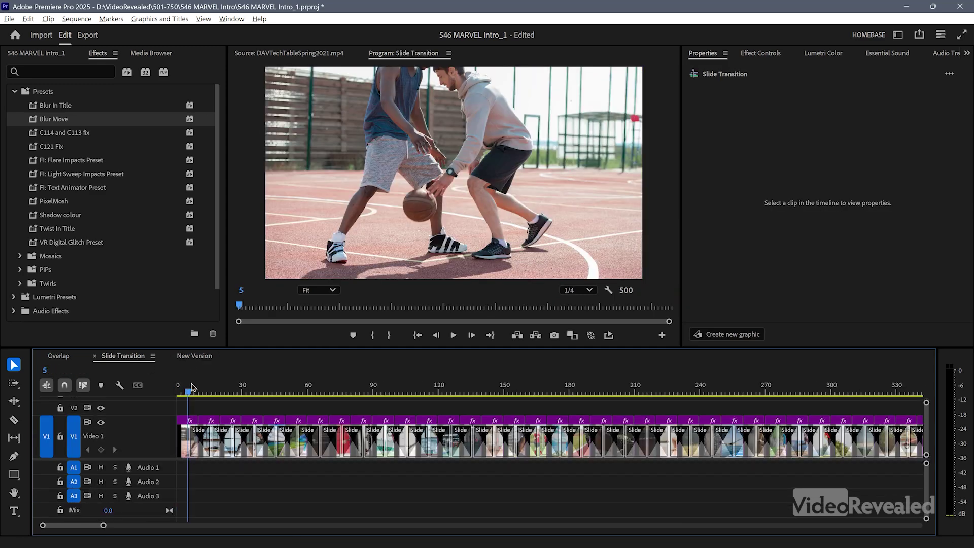
mouse_move(201, 388)
mouse_down()
mouse_move(209, 388)
mouse_move(201, 388)
mouse_up()
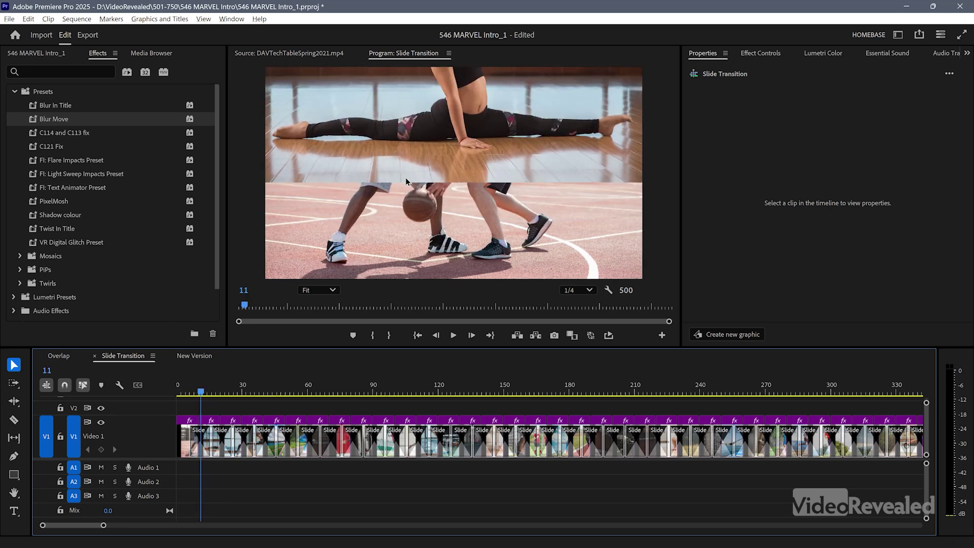
key(space)
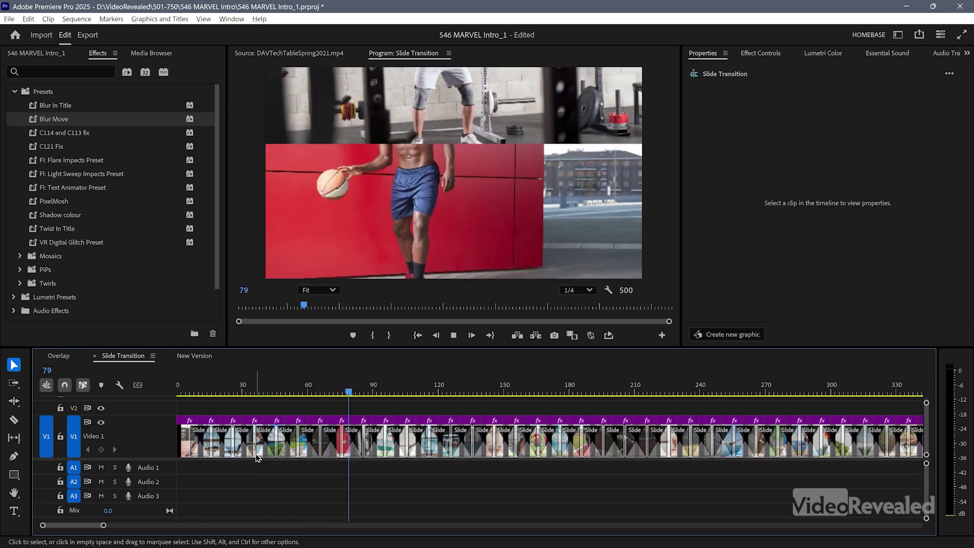
click(195, 355)
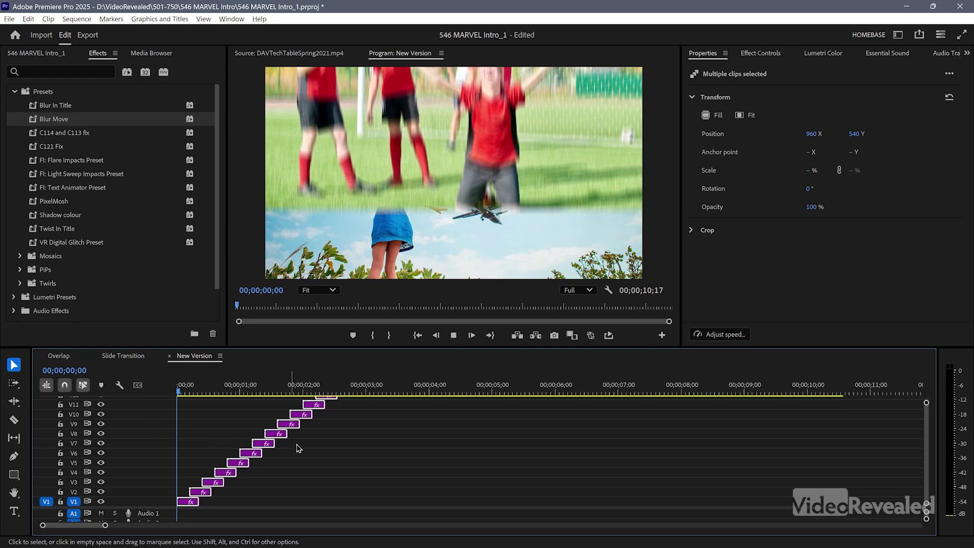
key(space)
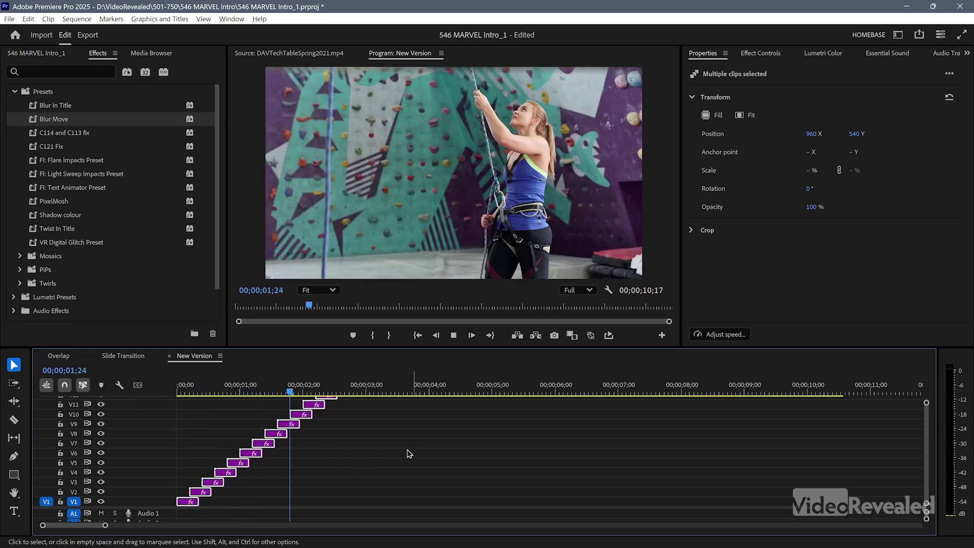